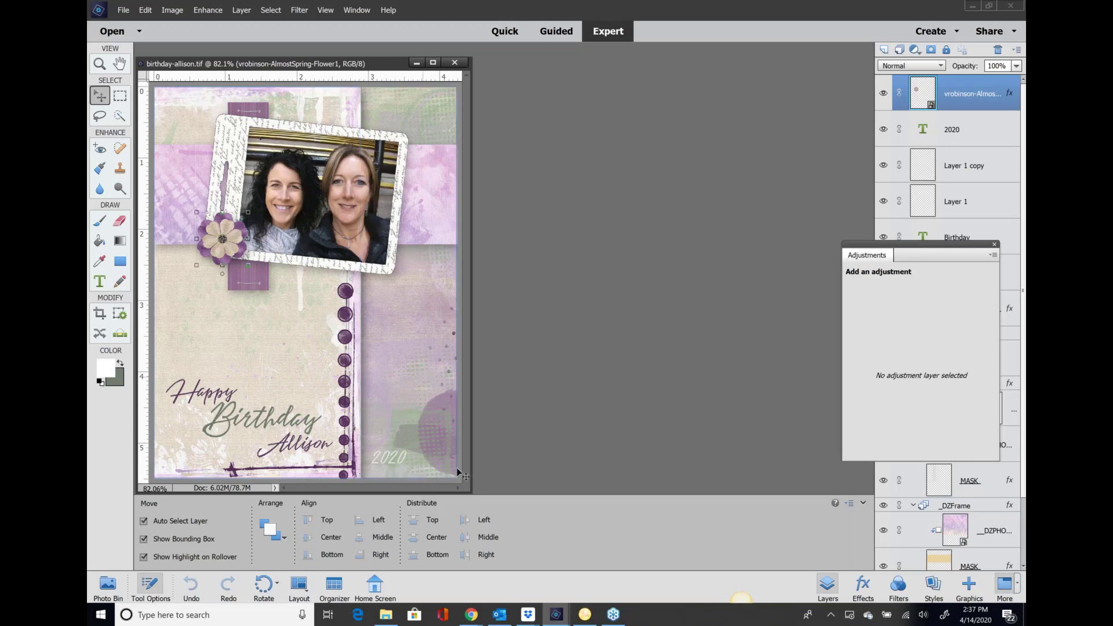
- Enlarge the finished birthday card's document window and examine its layout, photo frame and embellishments up close
drag(471, 494, 640, 583)
scroll(500, 397, up, 1)
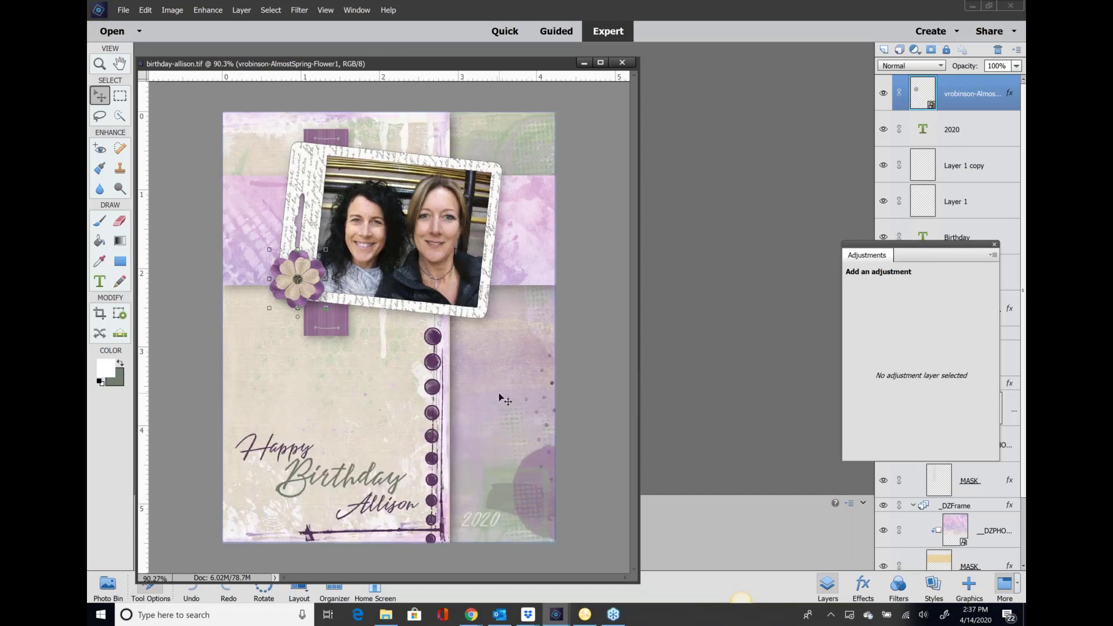
scroll(500, 398, up, 1)
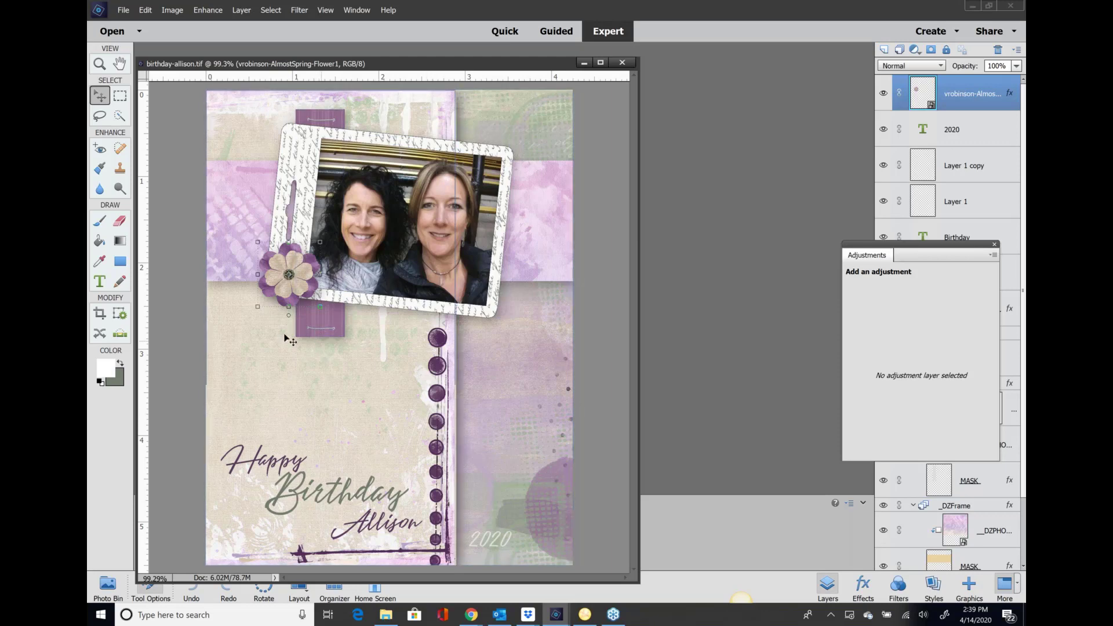
key(ctrl+equal)
scroll(286, 331, up, 3)
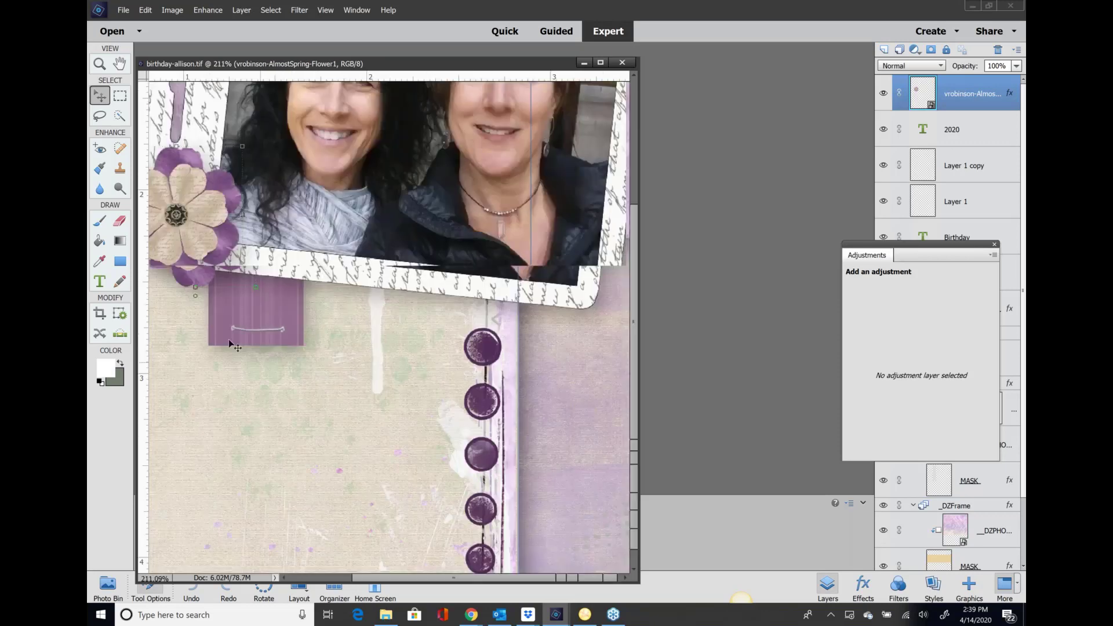
scroll(232, 345, down, 5)
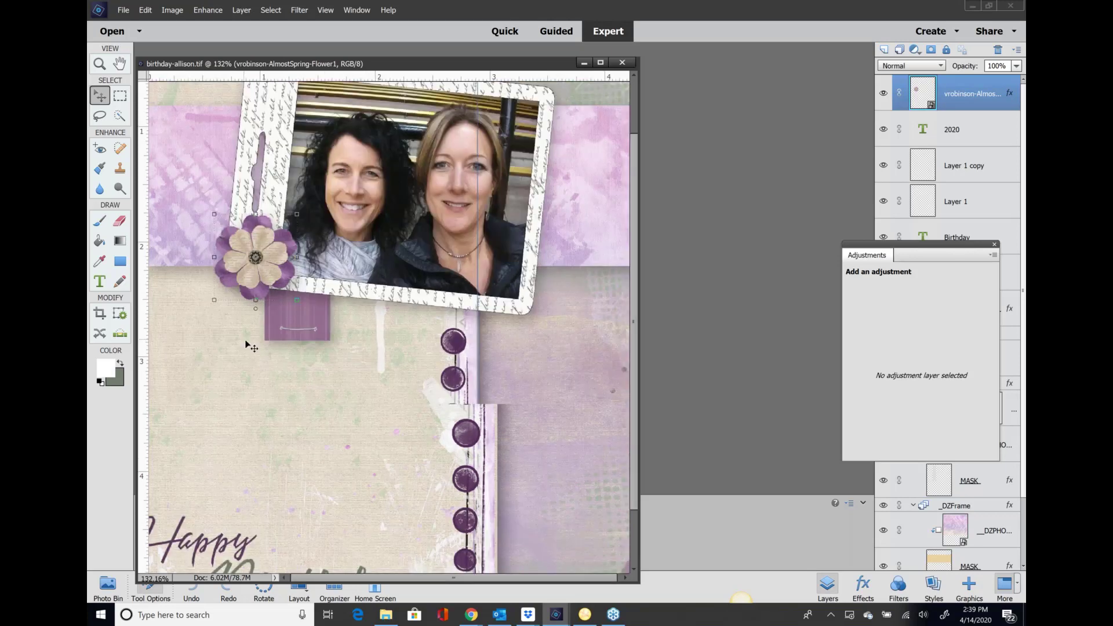
scroll(249, 348, down, 1)
- Select the Birthday text, move the Adjustments panel off the layer list and dock the card's floating document window
click(343, 467)
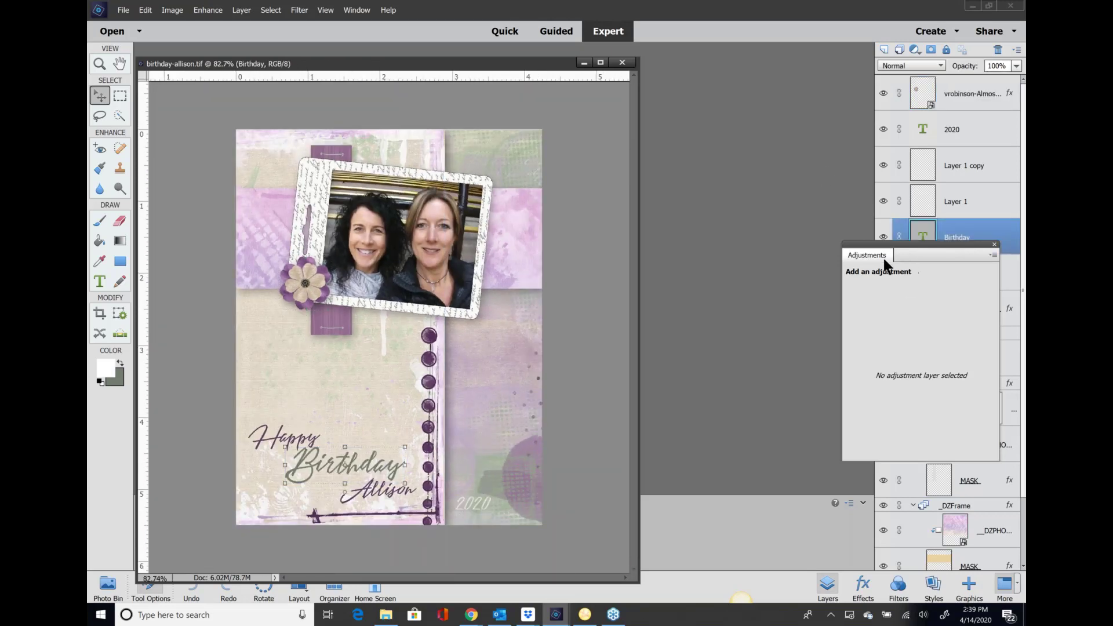
drag(910, 257, 649, 454)
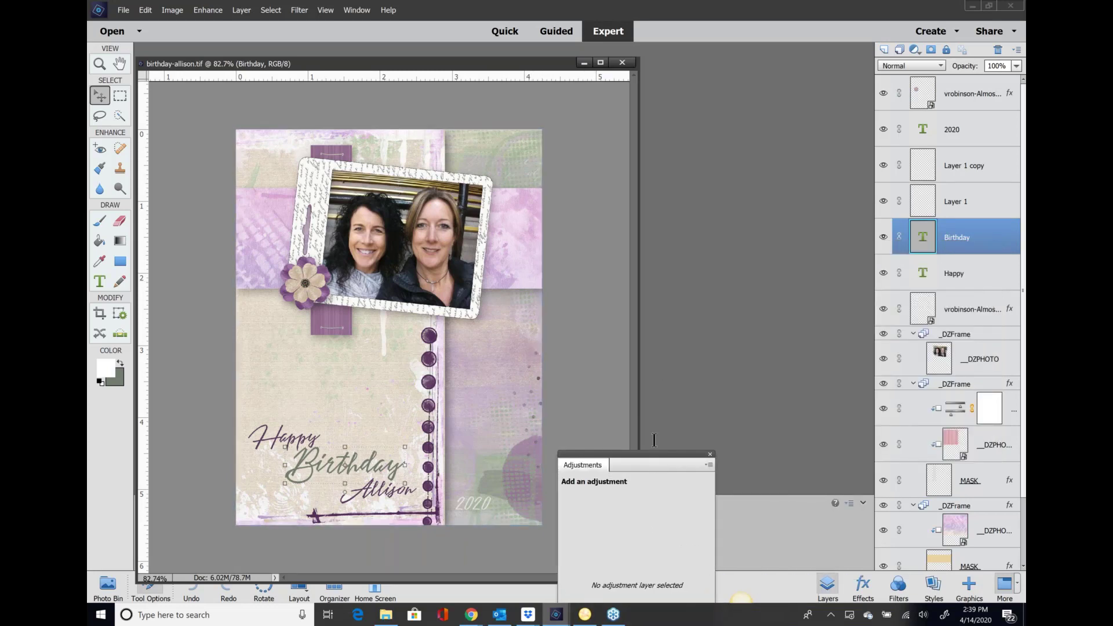
drag(323, 68, 346, 49)
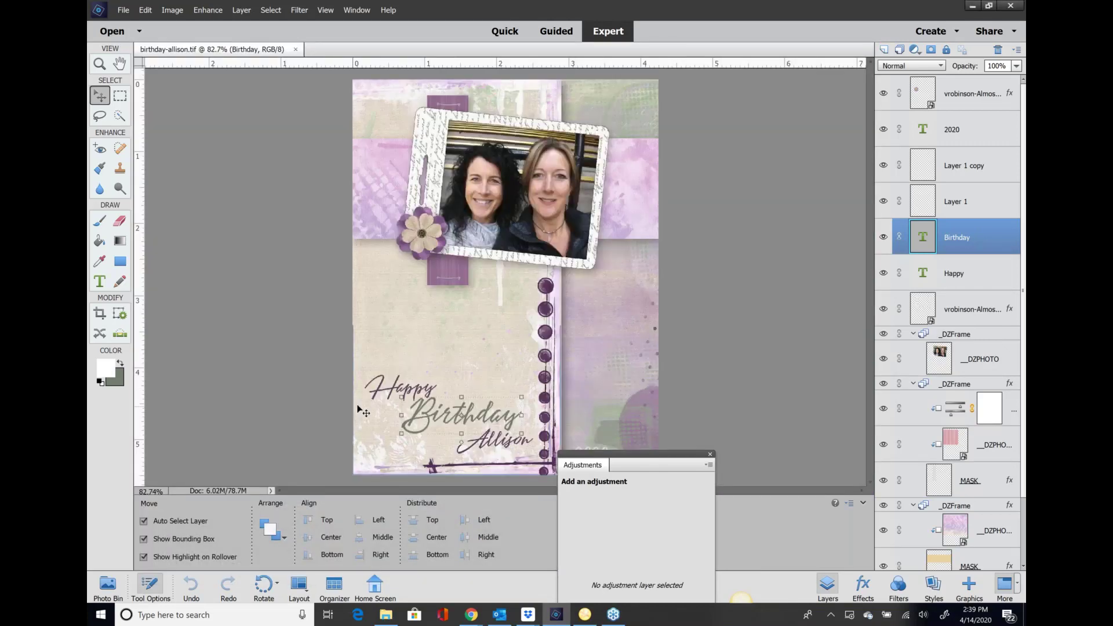
- Examine the font settings of the Birthday and Happy text layers with the Type tool
click(100, 281)
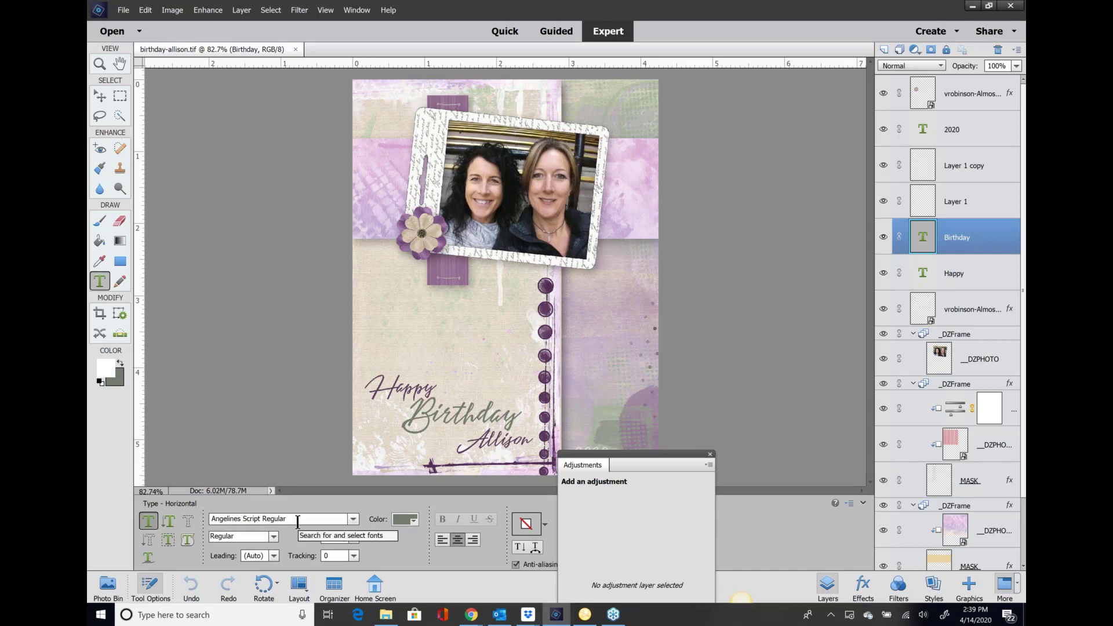
click(97, 97)
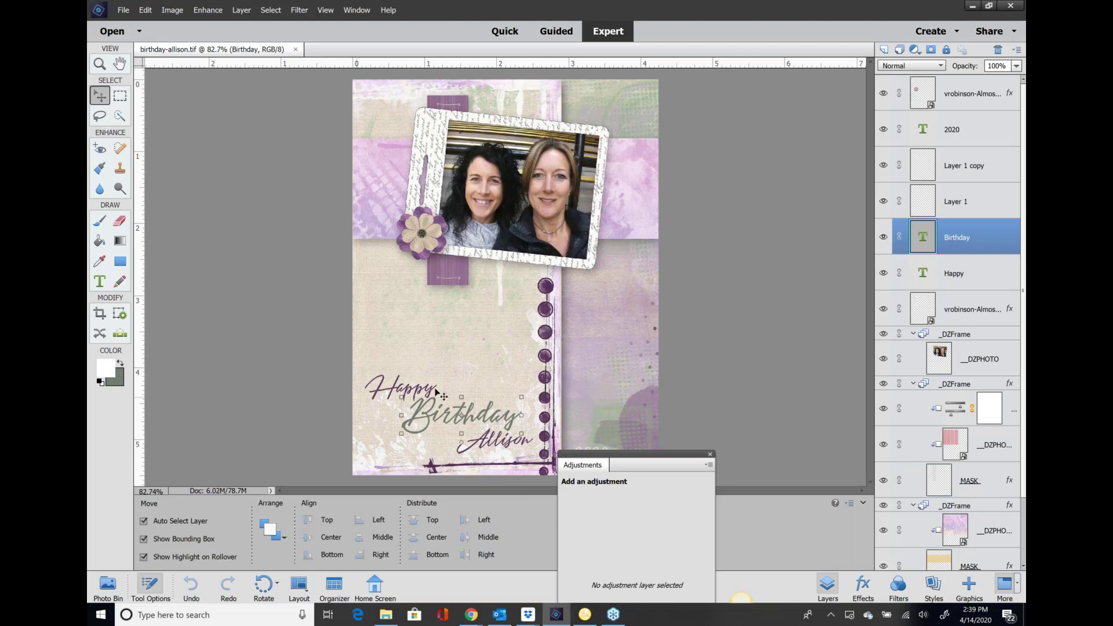
click(388, 387)
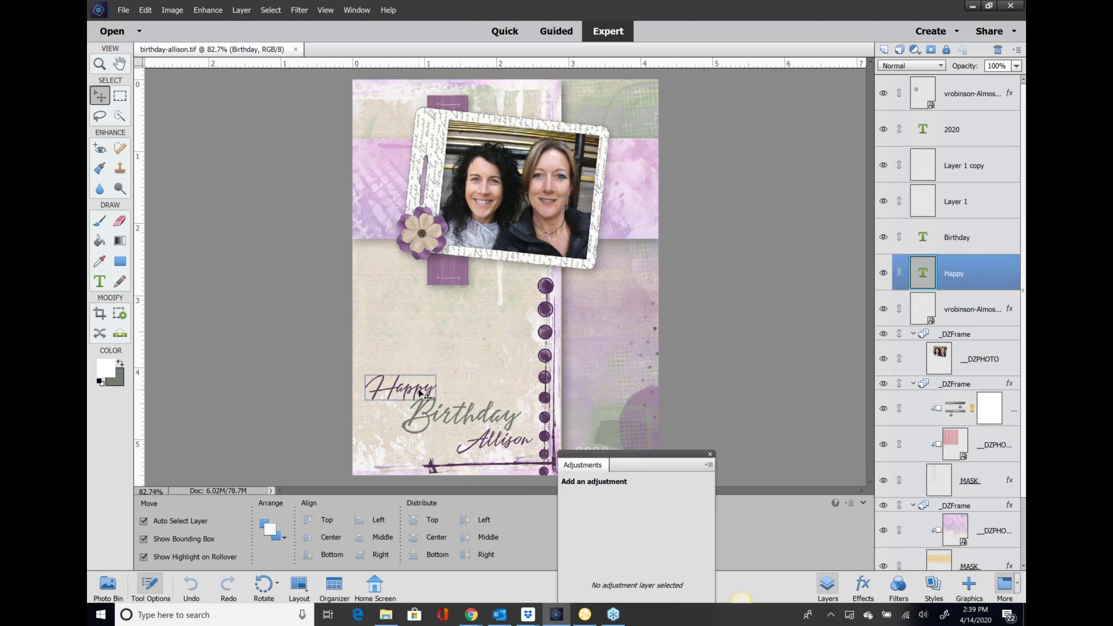
click(99, 281)
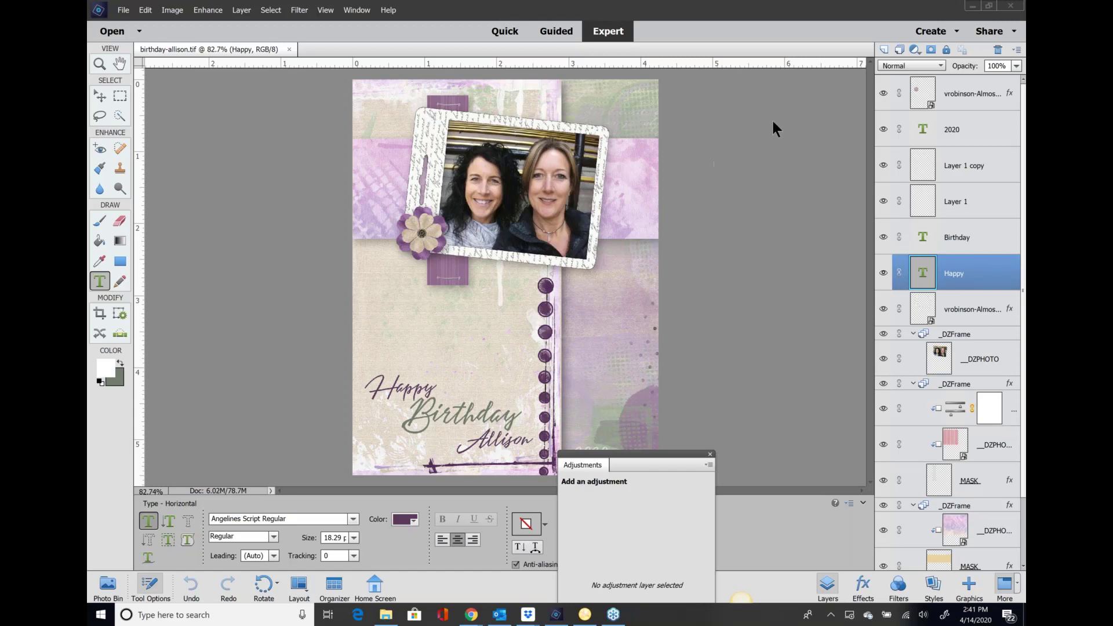
- Close the birthday card and open sd-greeting-cards-droplet-01-1 from the sd-greeting-cards-droplets-01 folder
click(289, 50)
click(123, 10)
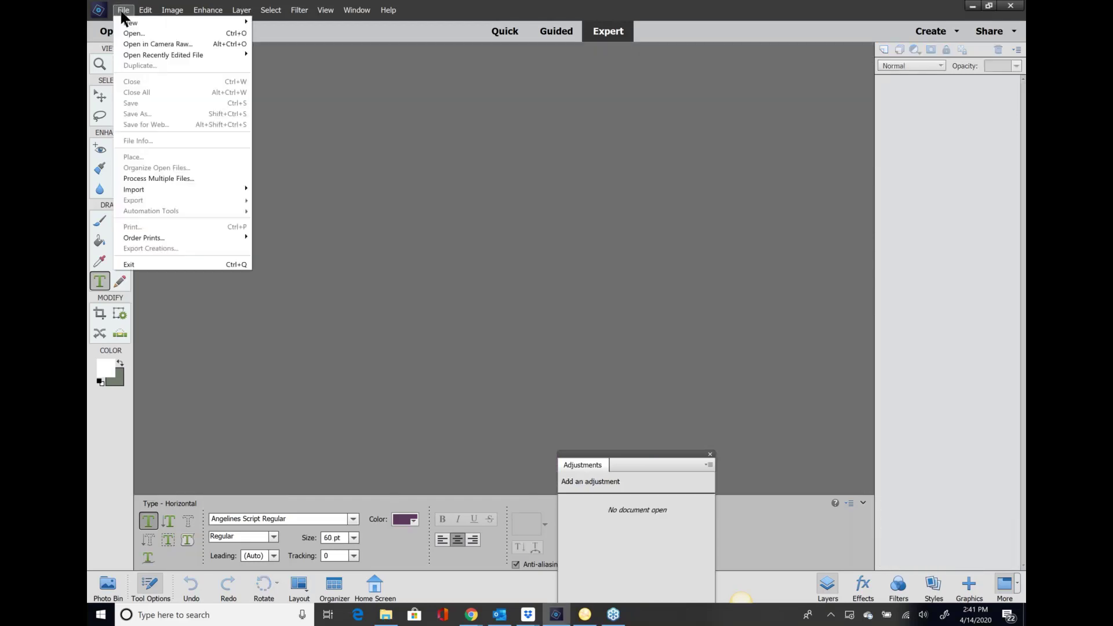
click(132, 34)
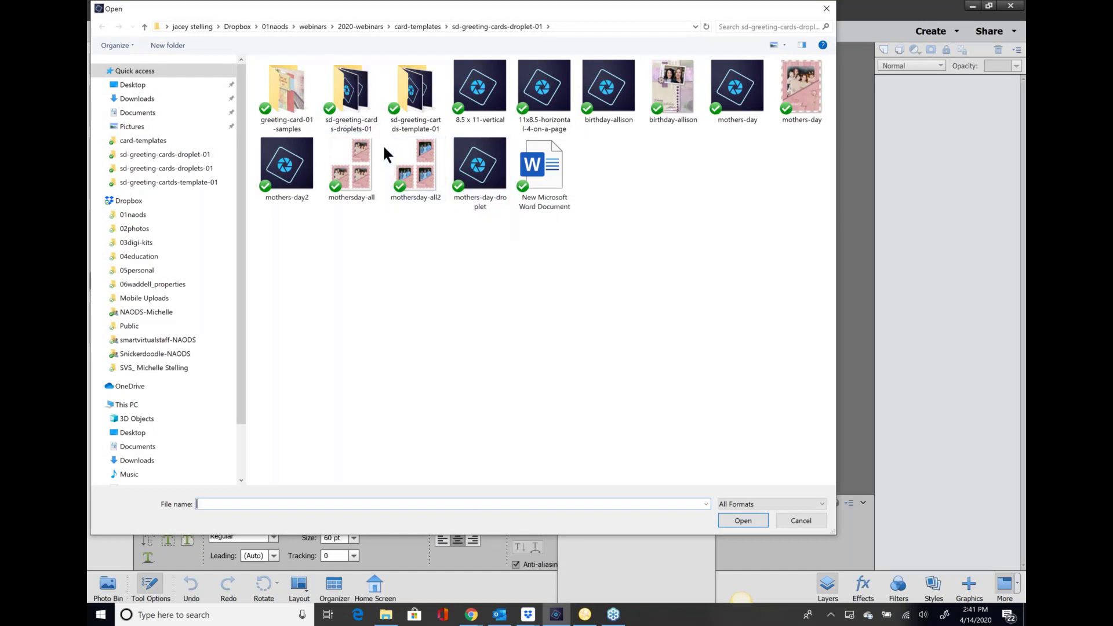
click(351, 95)
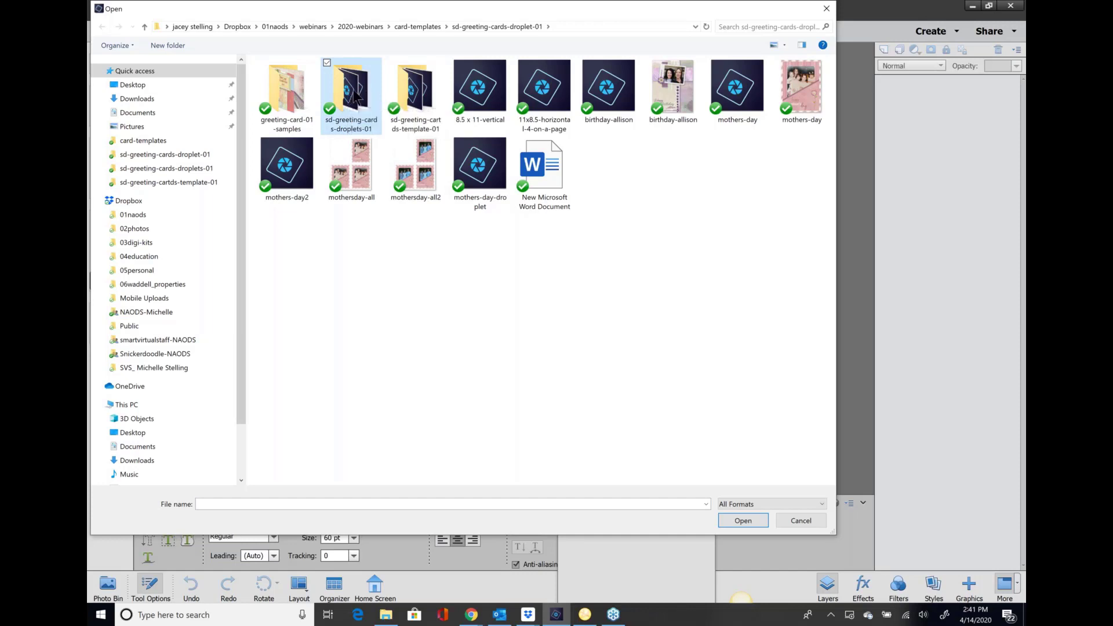
double_click(354, 91)
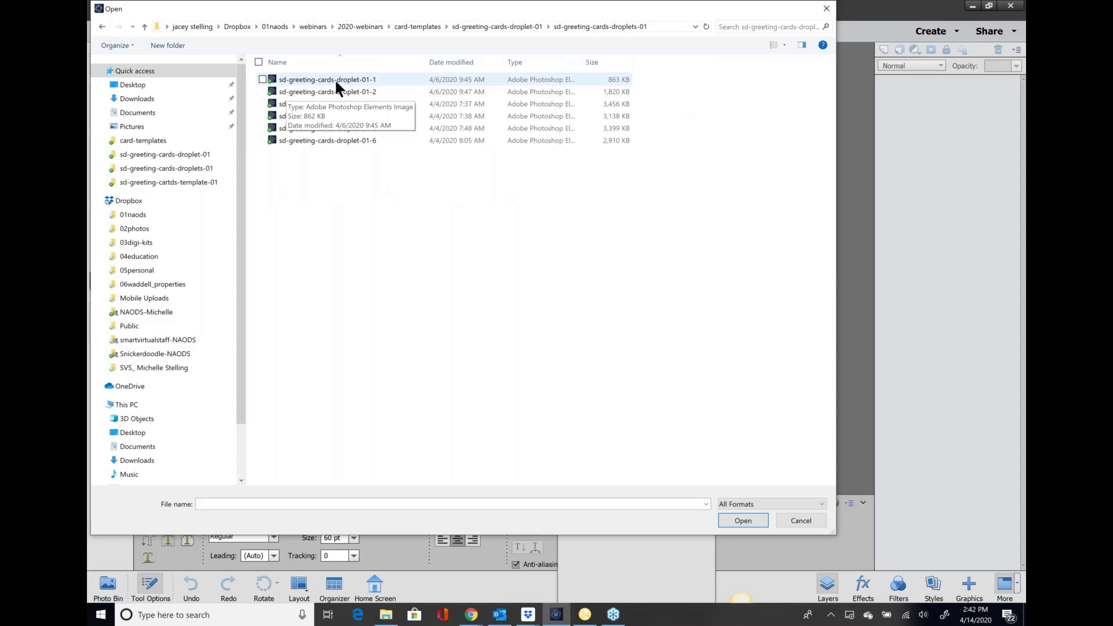
double_click(358, 81)
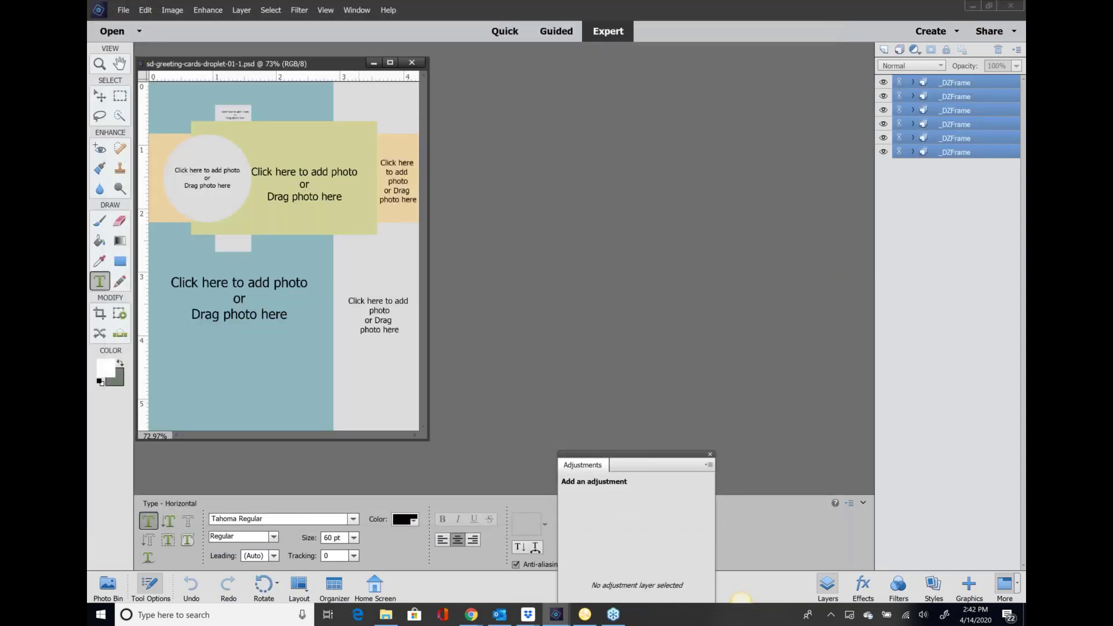
- Enlarge the template's document window and place vrobinson-AlmostSpring_p2 from the card-templates folder in the full-card background frame
drag(428, 441, 661, 488)
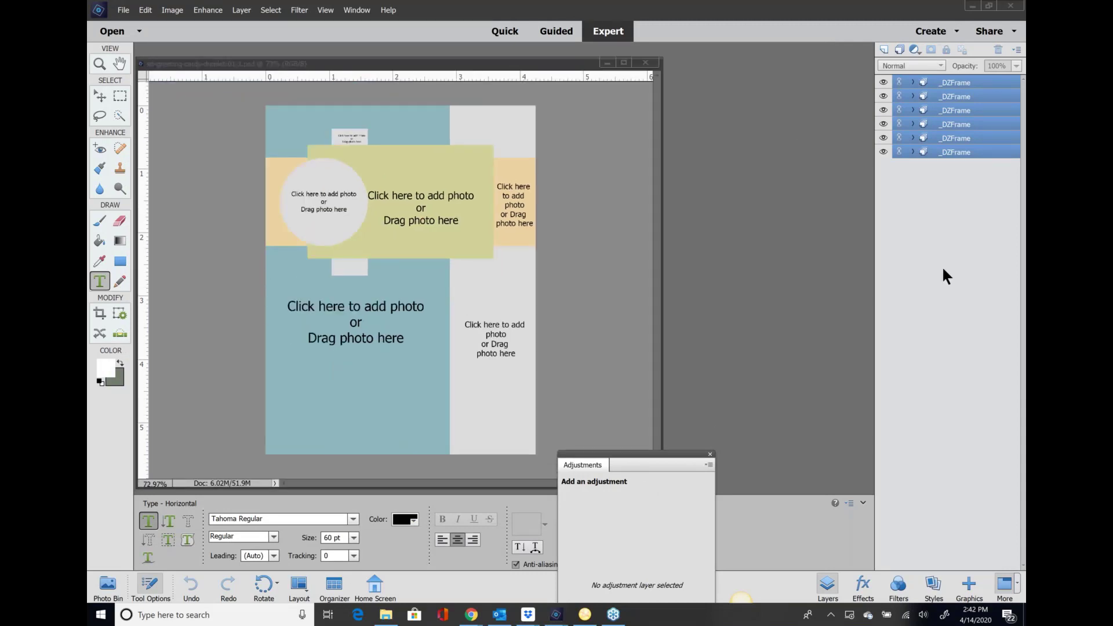
click(590, 331)
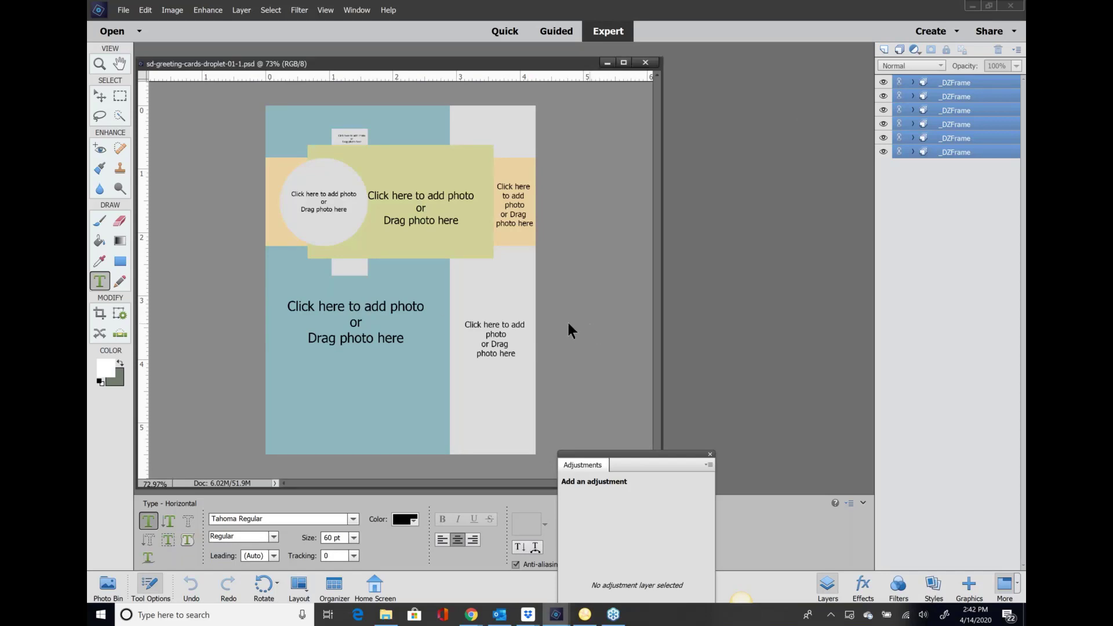
click(98, 89)
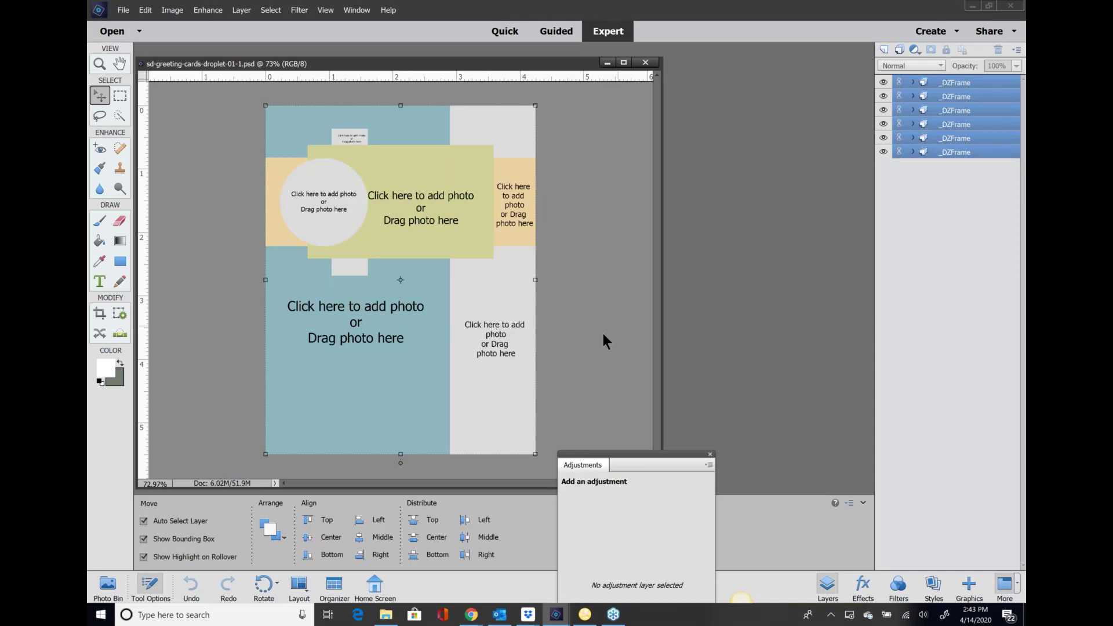
click(560, 347)
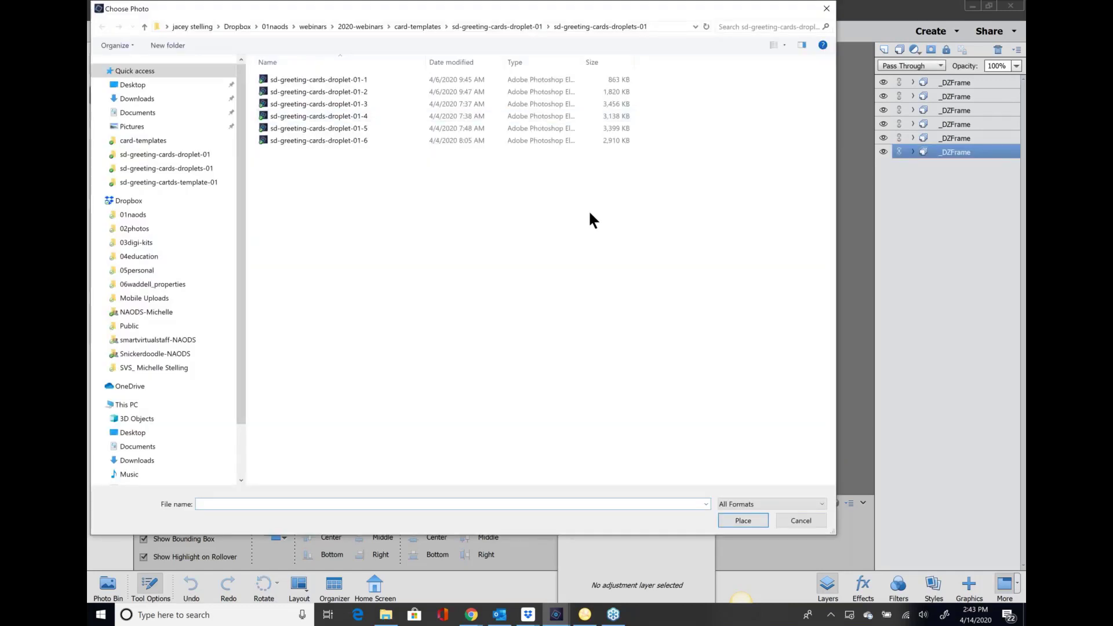
click(476, 26)
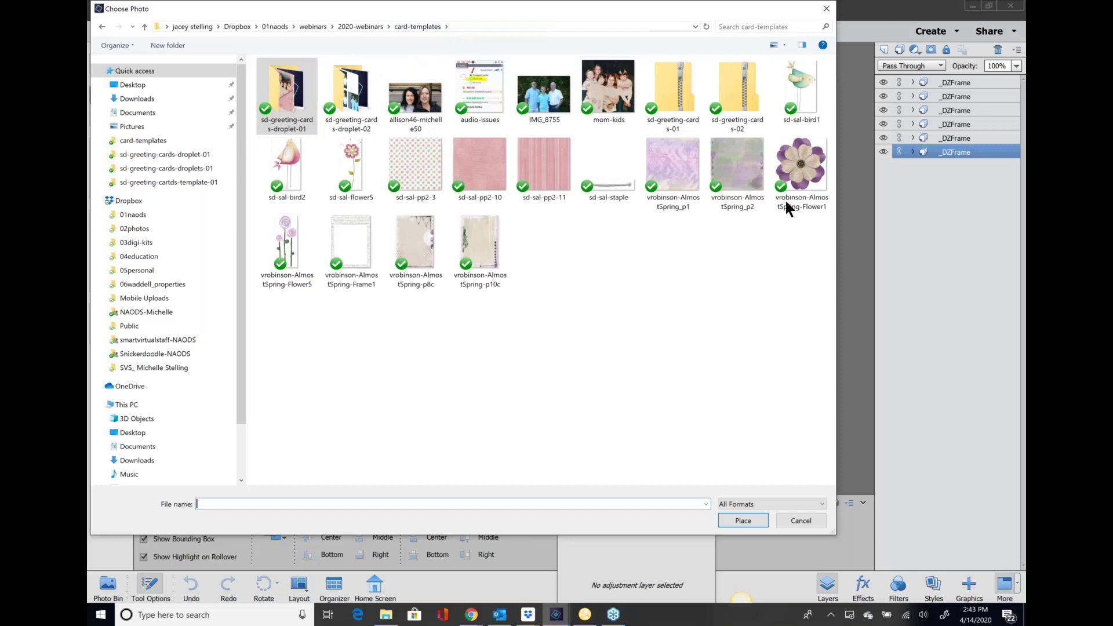
double_click(735, 161)
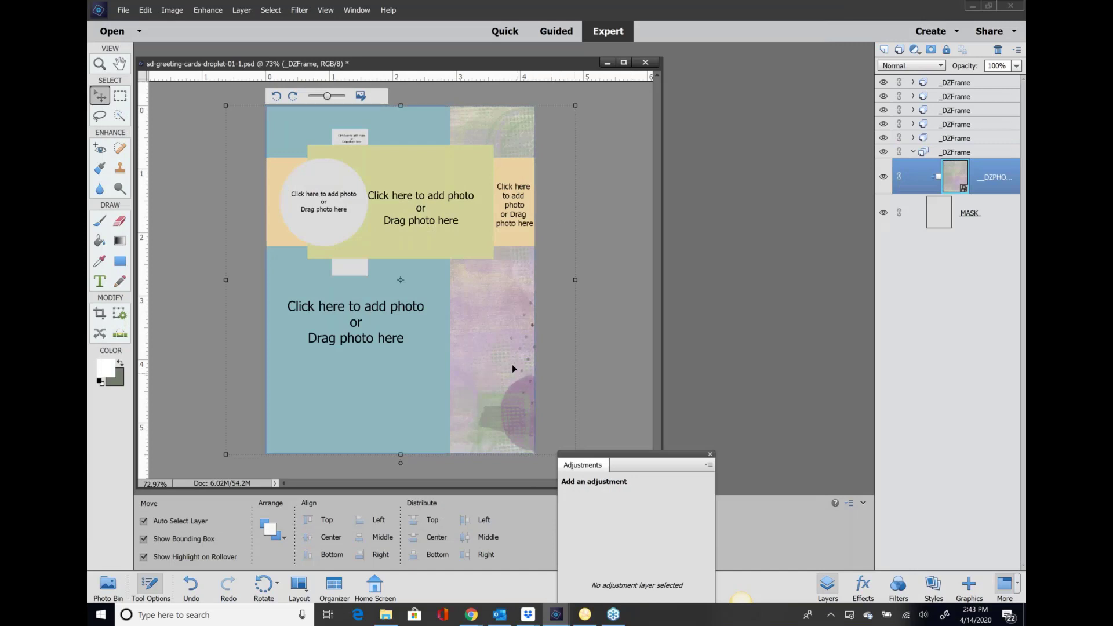
- Scale the background paper to about 110.19%, reposition it within its frame and accept the transform
mouse_move(486, 305)
mouse_down()
mouse_move(470, 281)
mouse_move(500, 258)
mouse_move(480, 291)
mouse_move(469, 265)
mouse_move(468, 300)
mouse_up()
drag(329, 94, 329, 94)
mouse_move(503, 333)
mouse_down()
mouse_move(497, 316)
mouse_move(516, 337)
mouse_up()
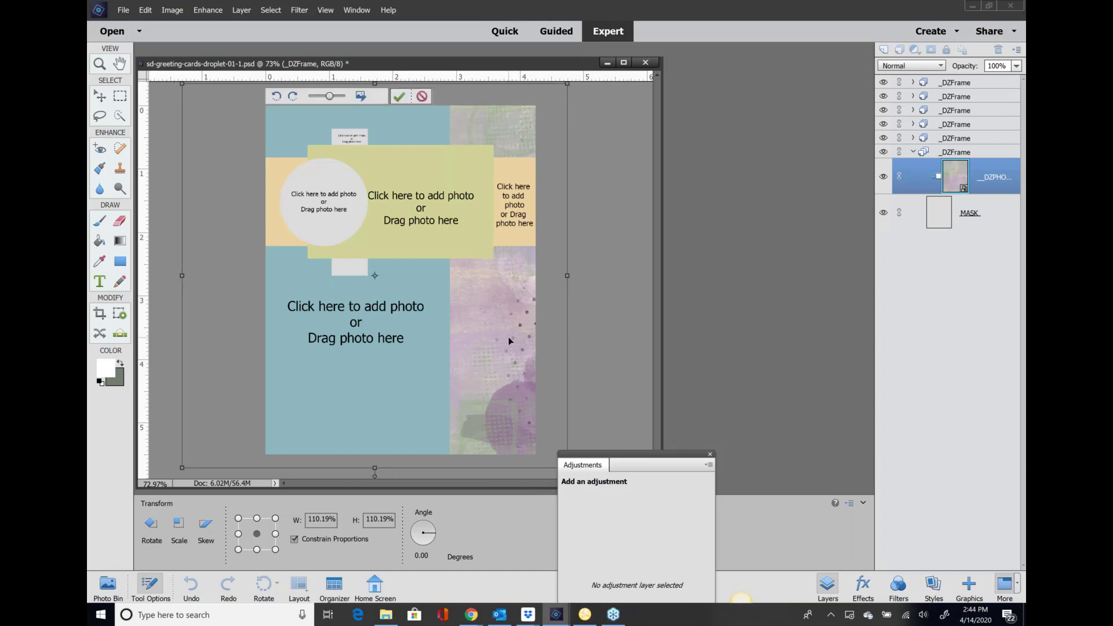
key(Return)
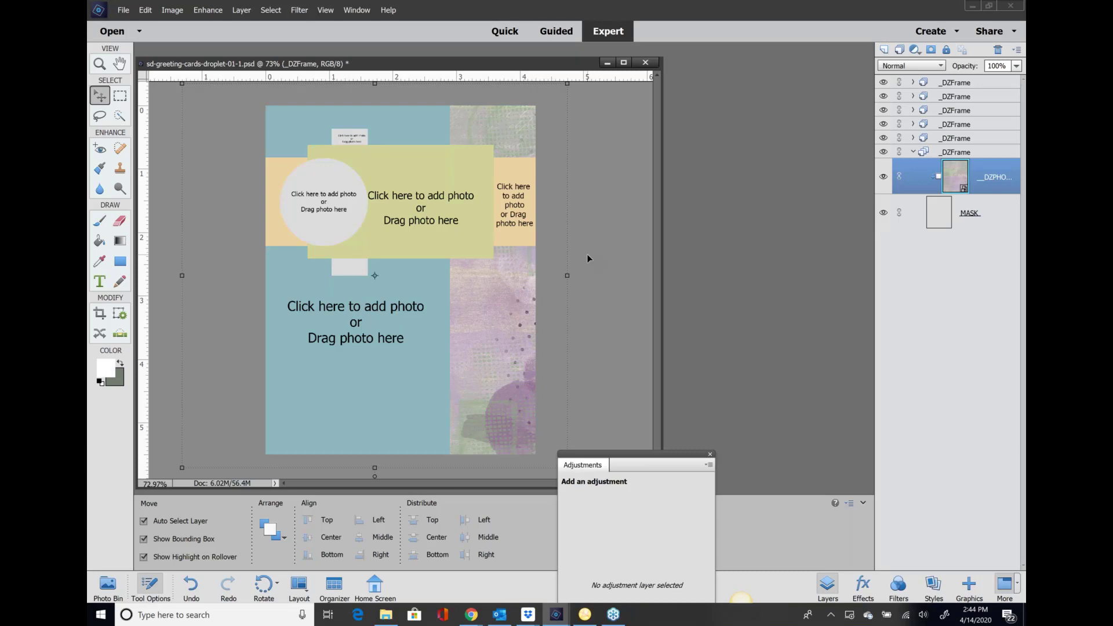
- Place vrobinson-AlmostSpring_p1 in the horizontal band frame and scale it to about 133.79%
click(514, 210)
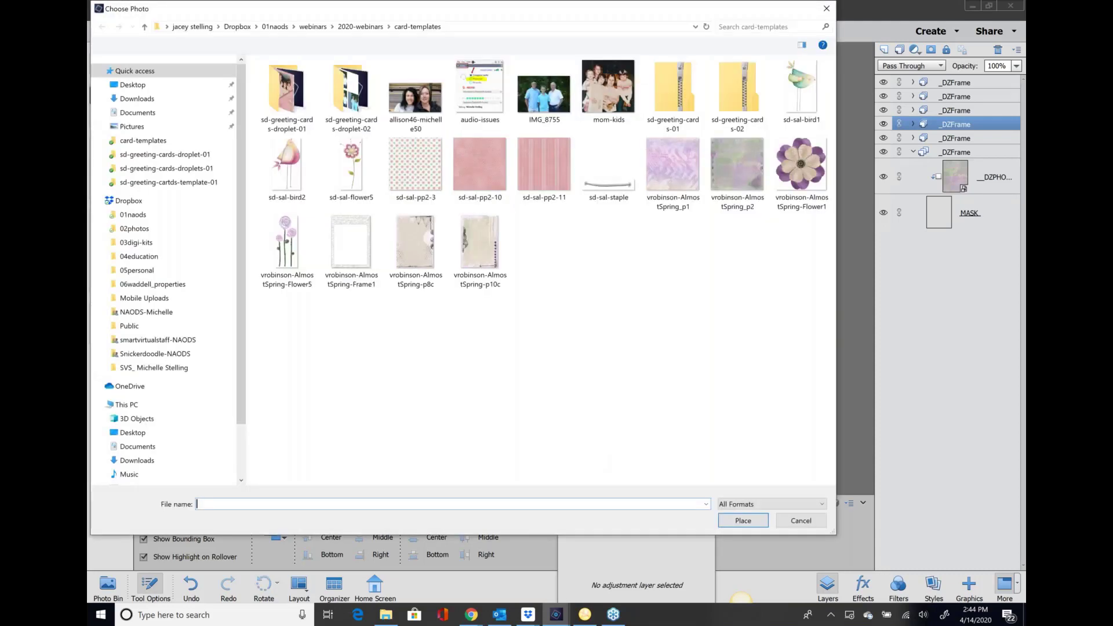
click(669, 173)
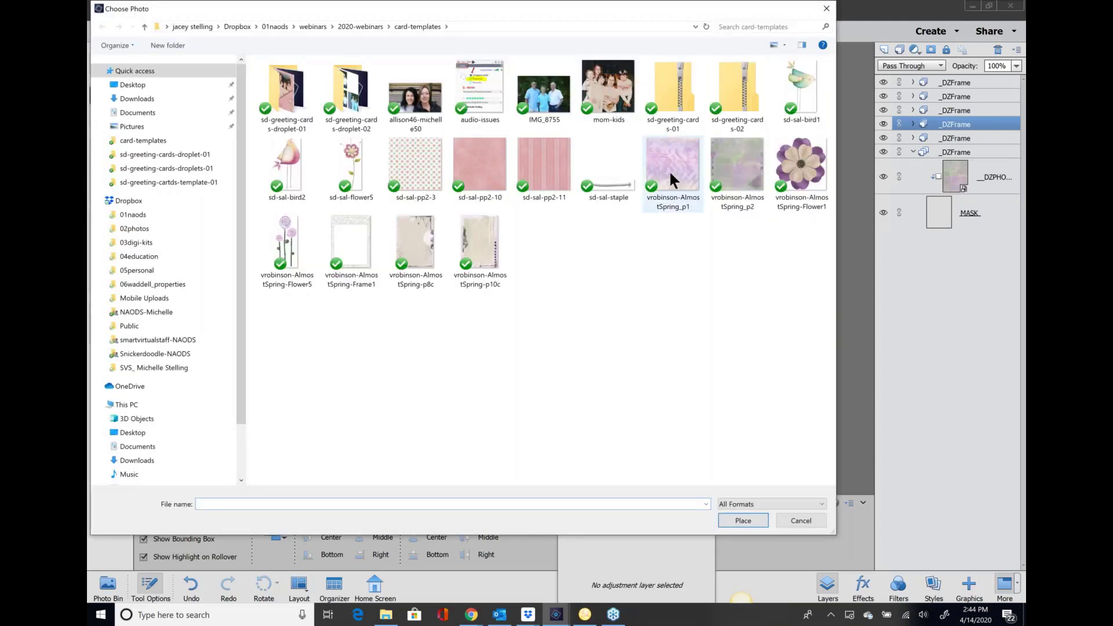
double_click(669, 170)
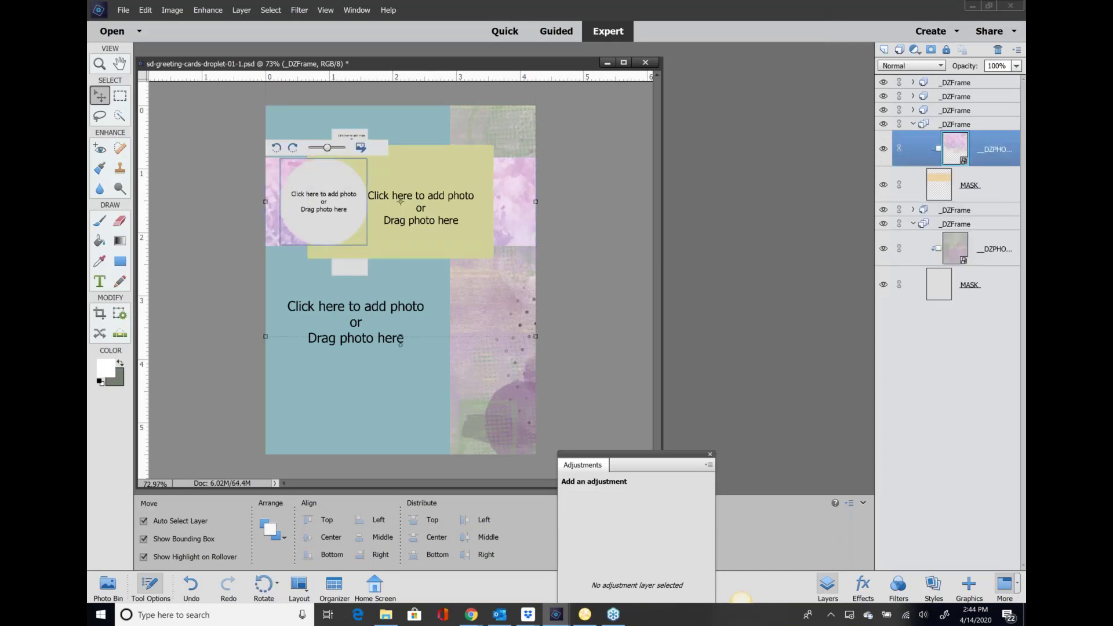
drag(327, 148, 335, 148)
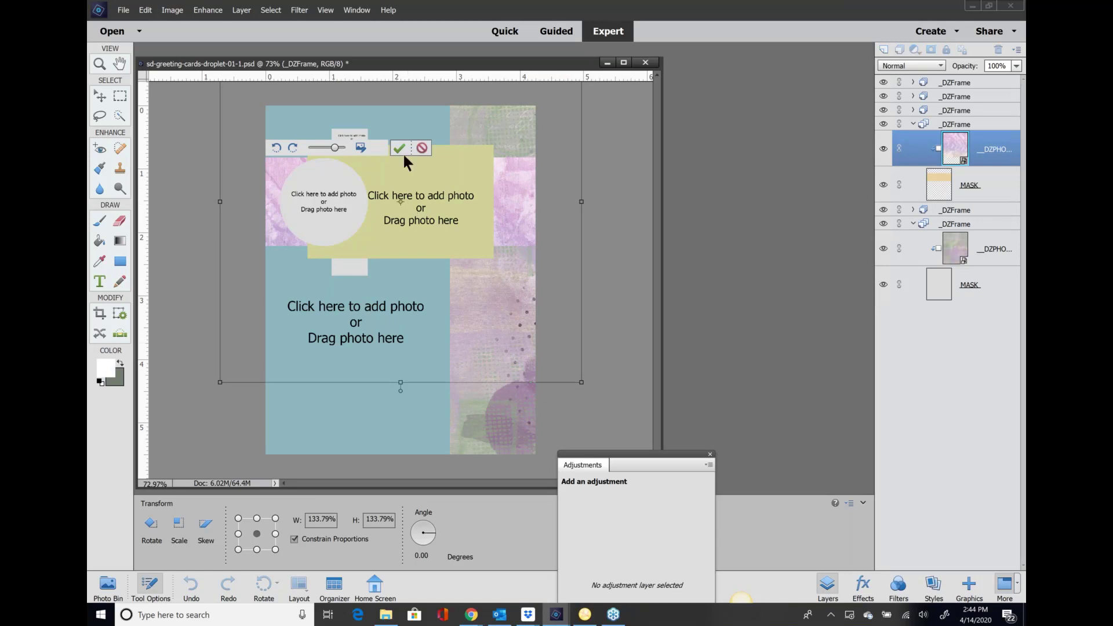
click(398, 150)
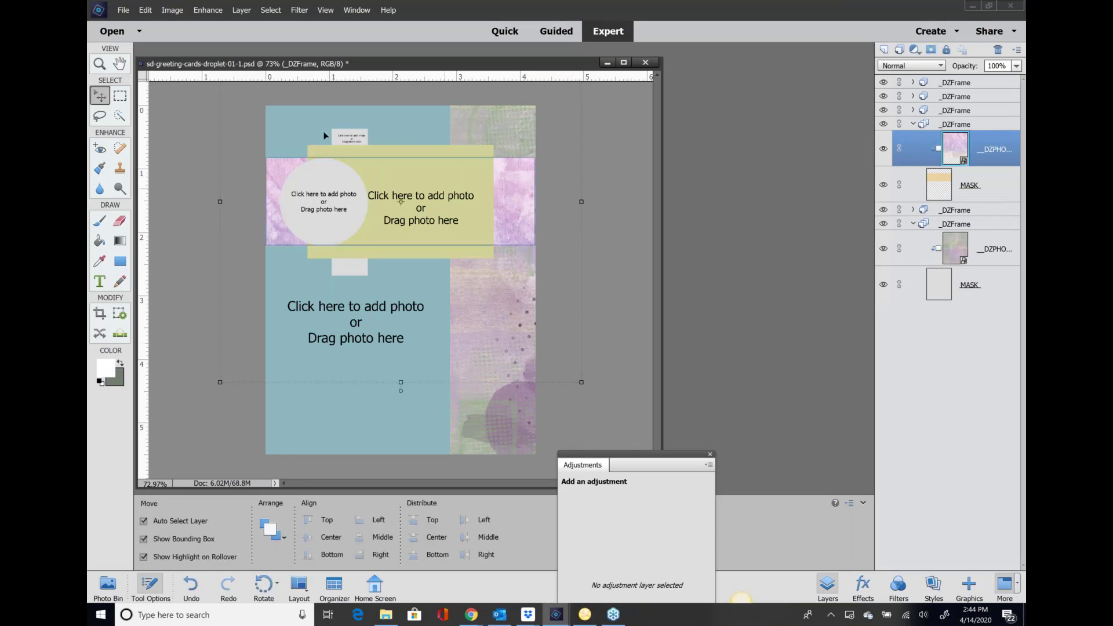
- Place sd-sal-pp2-10 in the narrow vertical strip frame, scale it to about 122.26% and accept the transform
scroll(351, 131, up, 4)
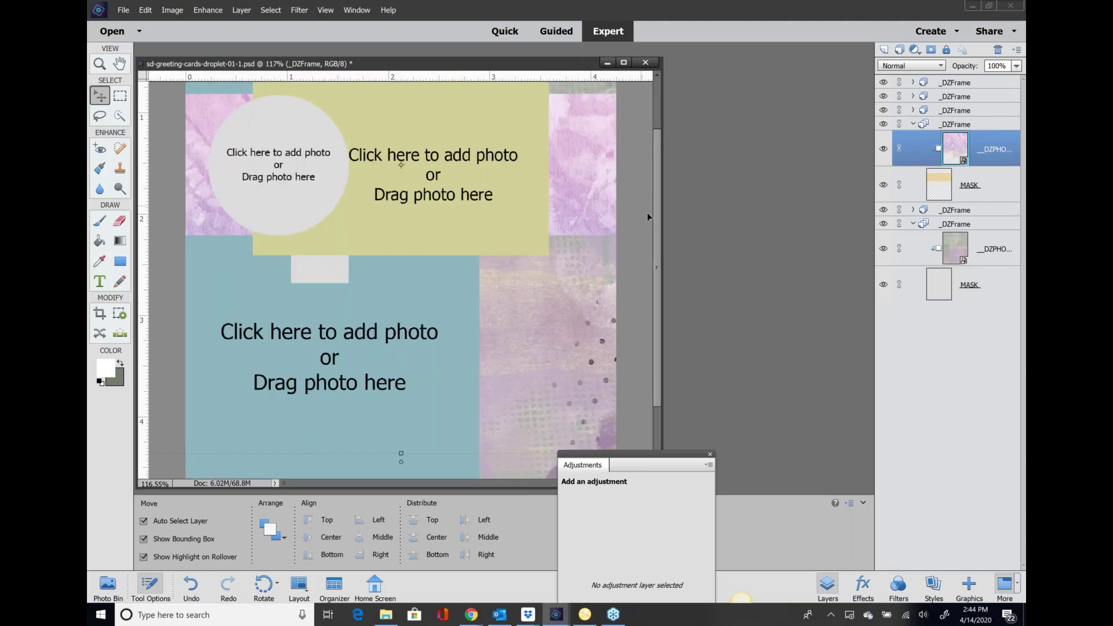
scroll(656, 185, up, 1)
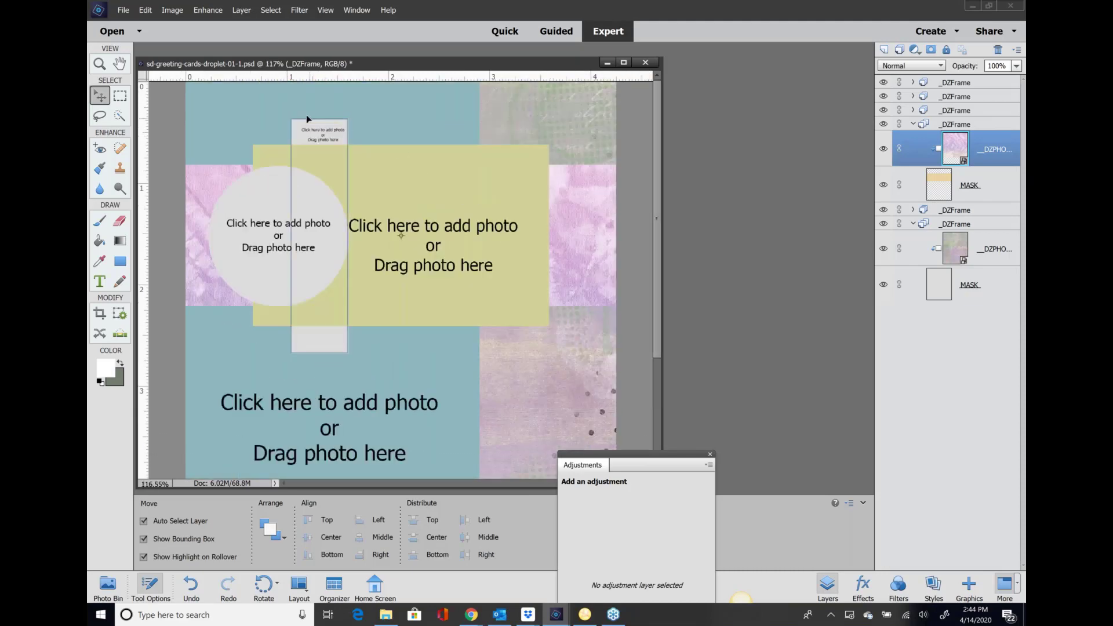
scroll(401, 236, up, 1)
click(401, 236)
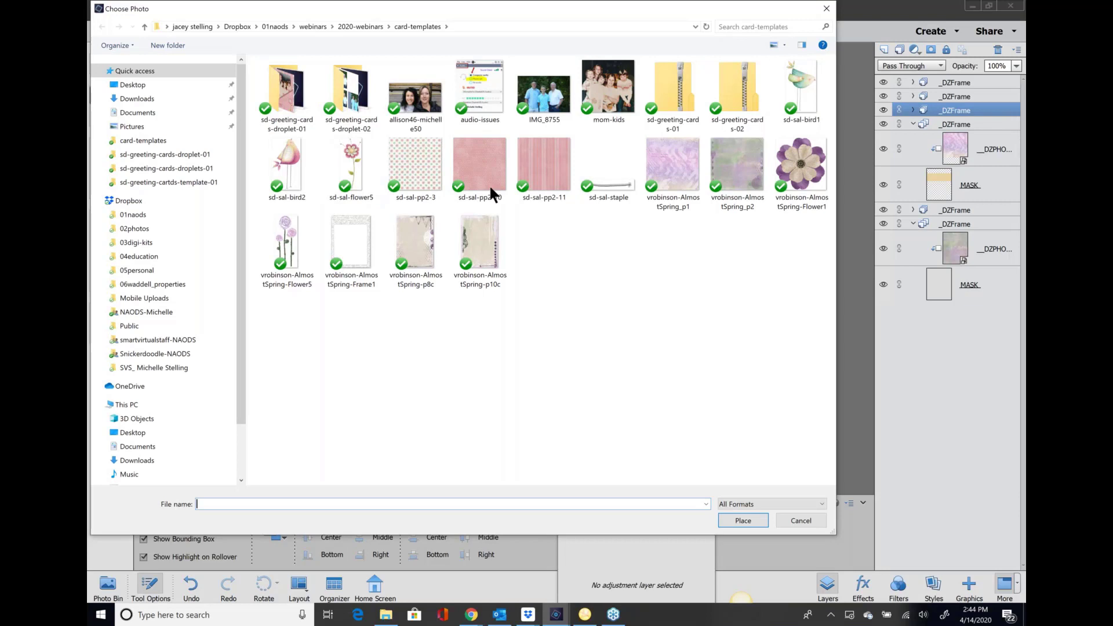
click(474, 166)
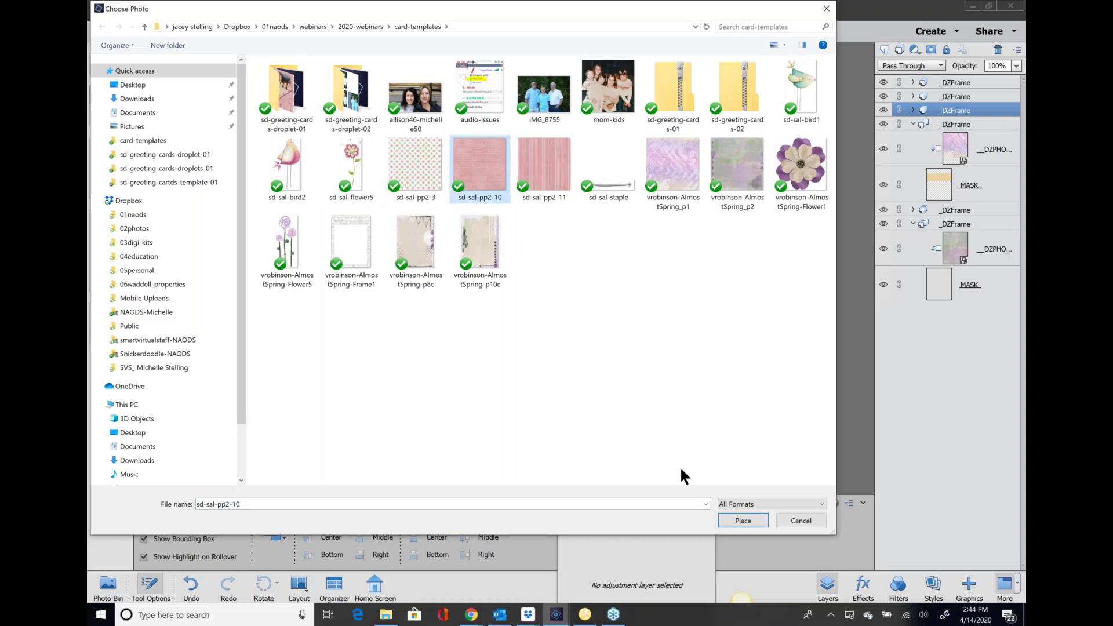
click(736, 521)
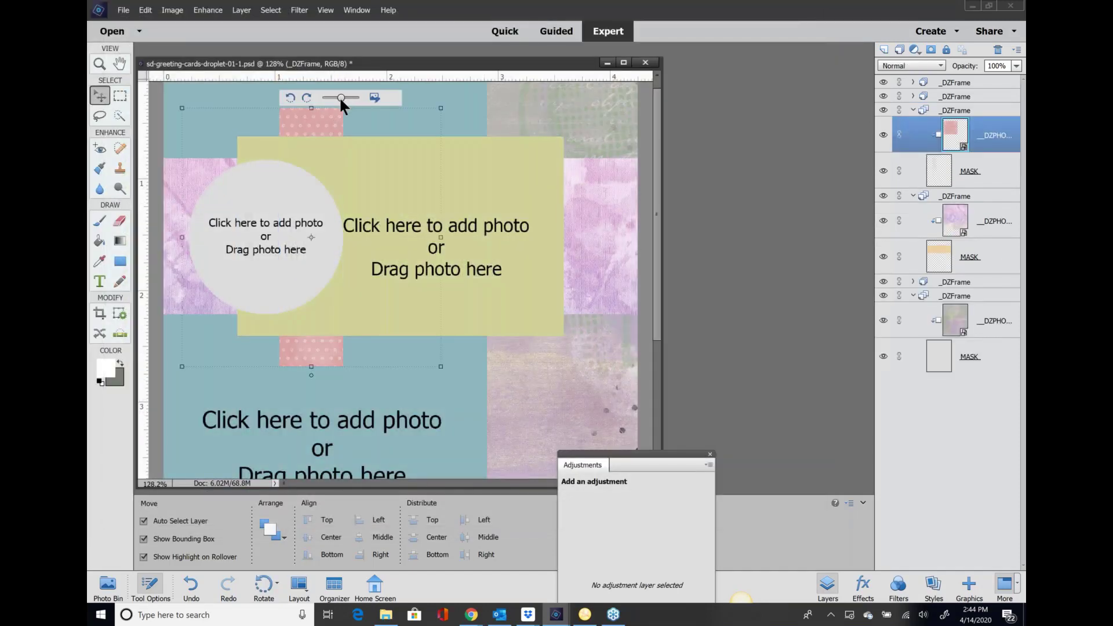
drag(340, 97, 346, 97)
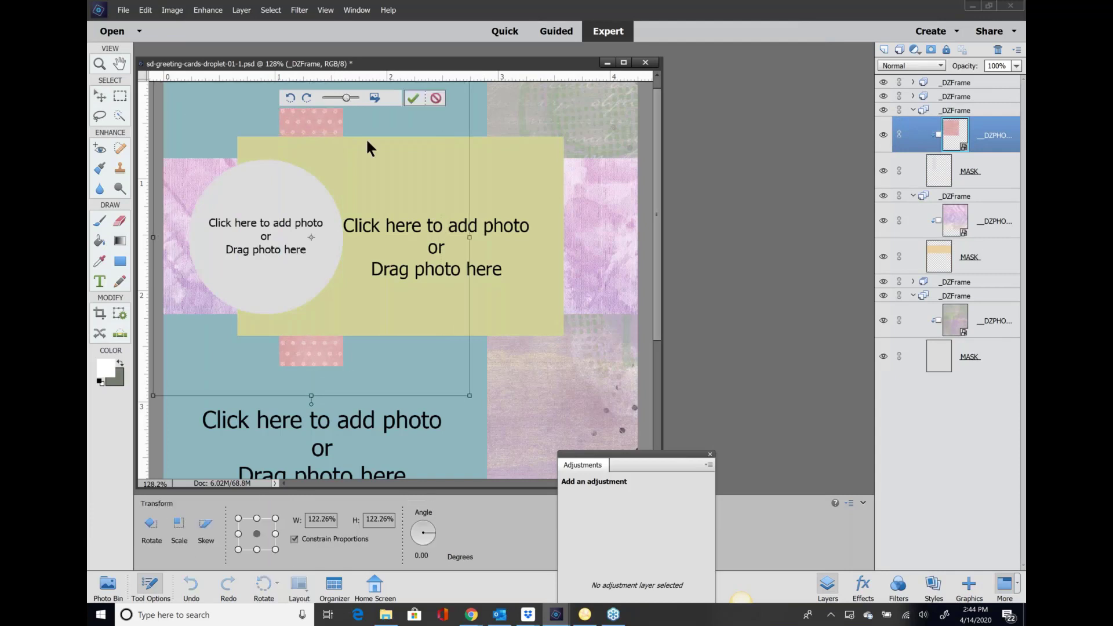
click(410, 97)
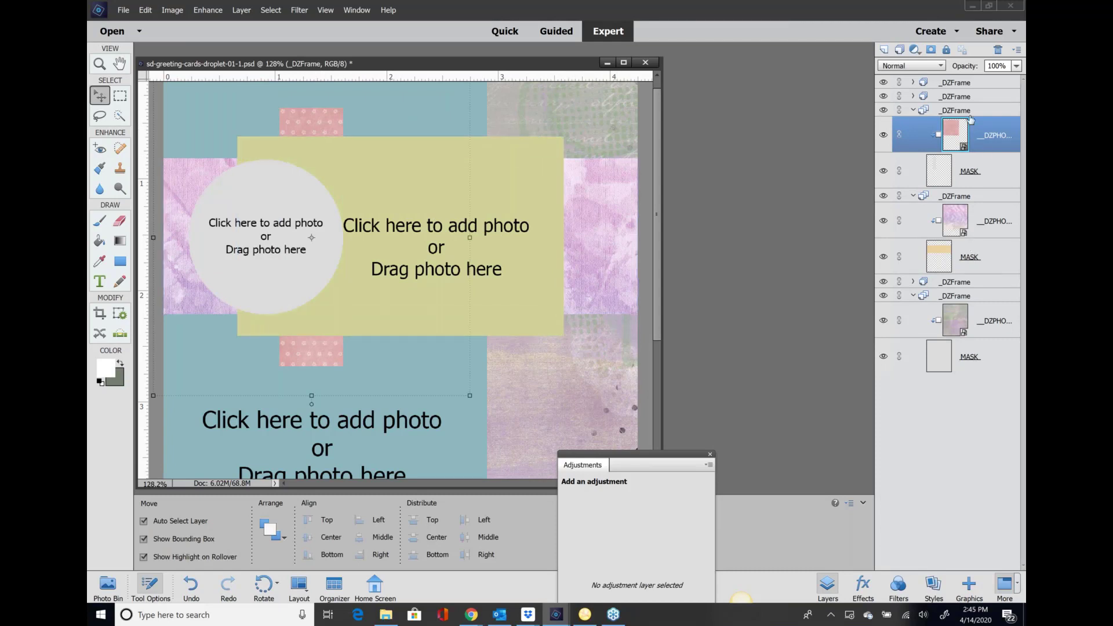
- Add a Hue/Saturation adjustment layer with Colorize enabled above the strip's pink paper and clip it to that paper
click(914, 51)
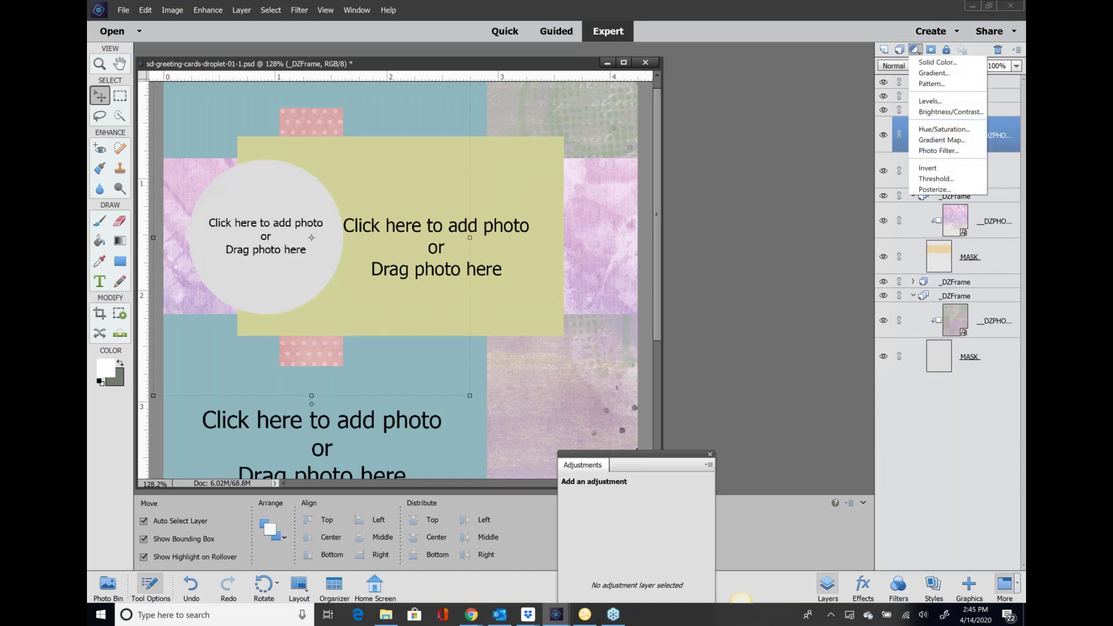
click(925, 127)
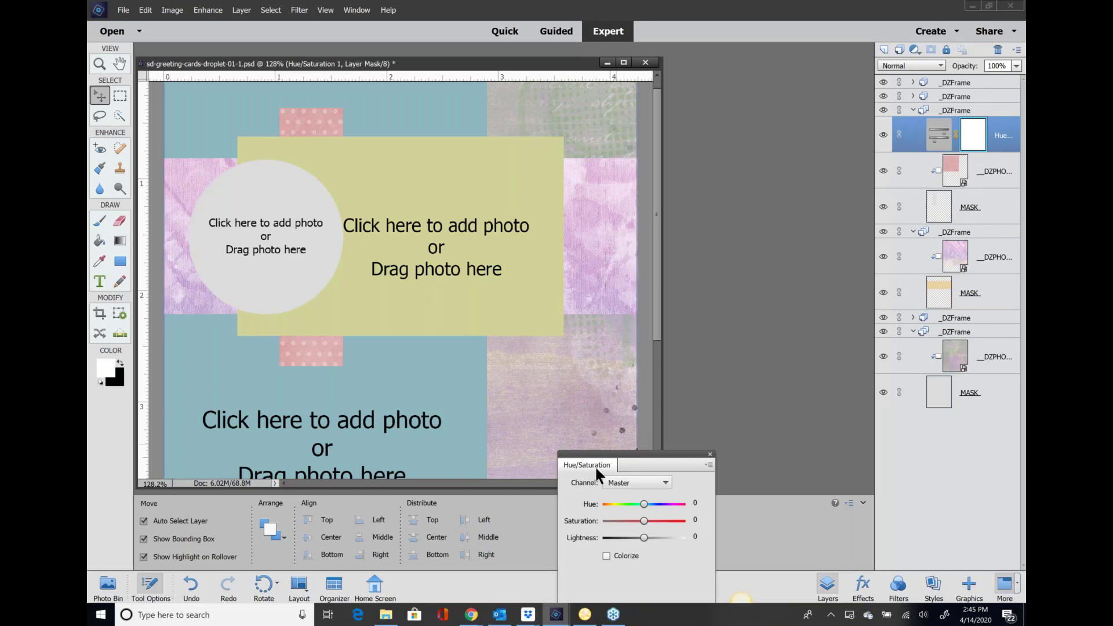
drag(594, 463, 618, 100)
click(630, 192)
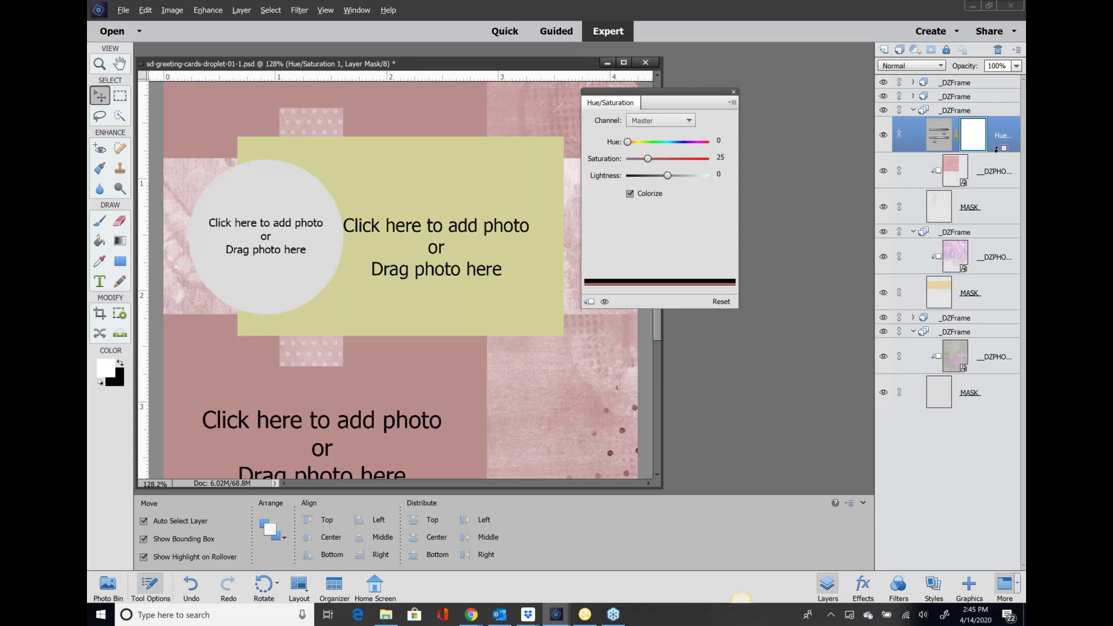
alt+click(996, 149)
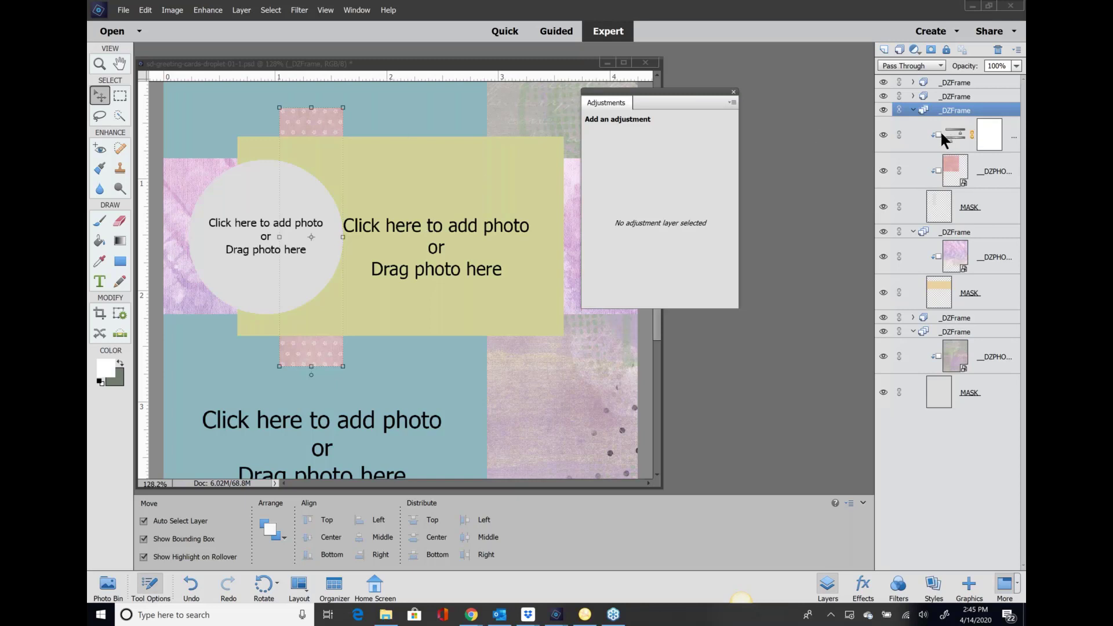
- Recolor the vertical strip purple by setting its Hue/Saturation adjustment to hue 284, saturation 18 and lightness -28
click(984, 136)
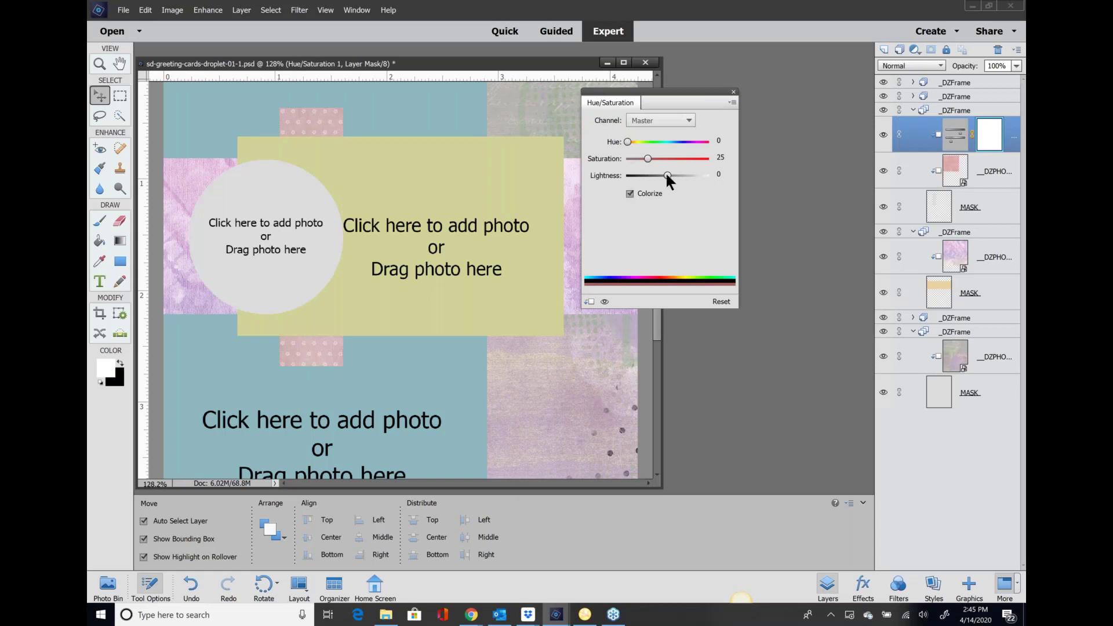
drag(665, 173, 699, 156)
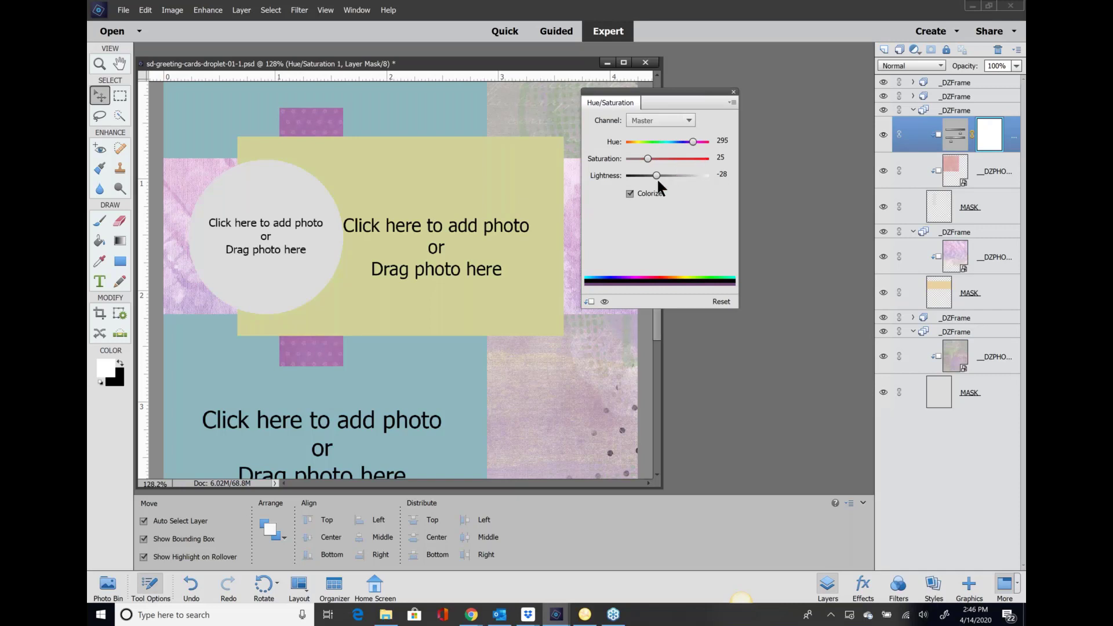
drag(656, 174, 657, 175)
- Save the card as a layered Photoshop file in the card-templates folder, using the recipient's first name as file name
click(123, 10)
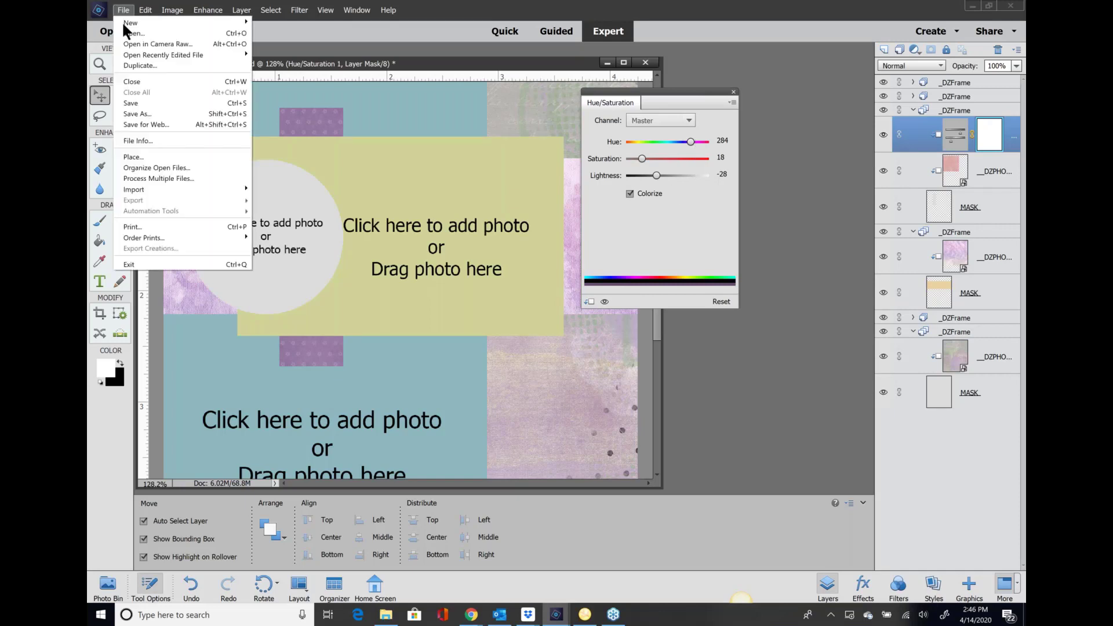
click(135, 113)
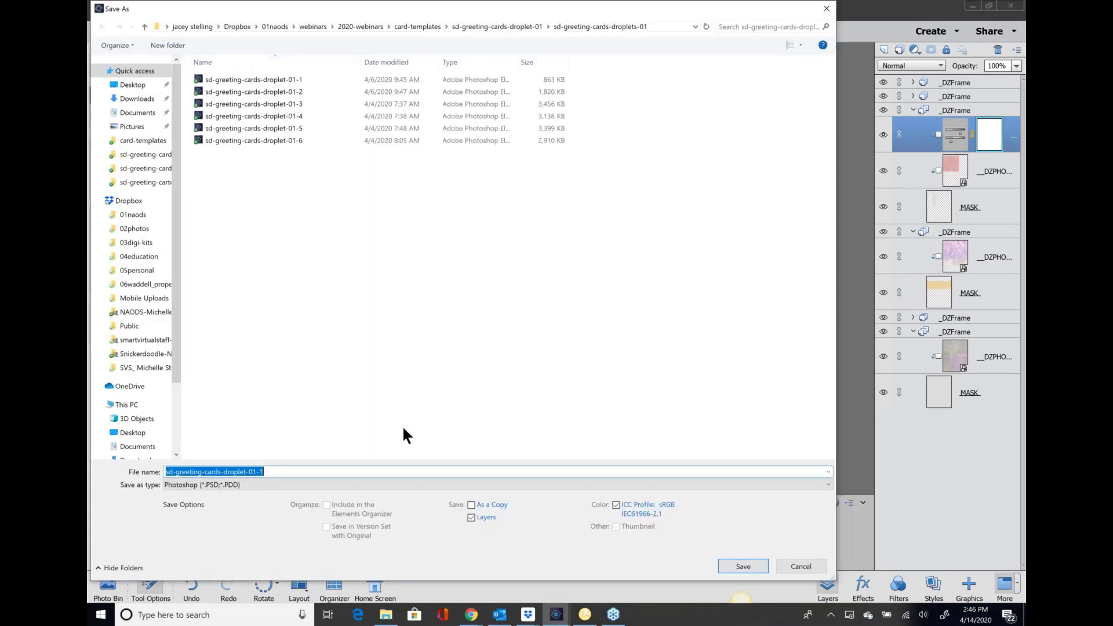
click(418, 27)
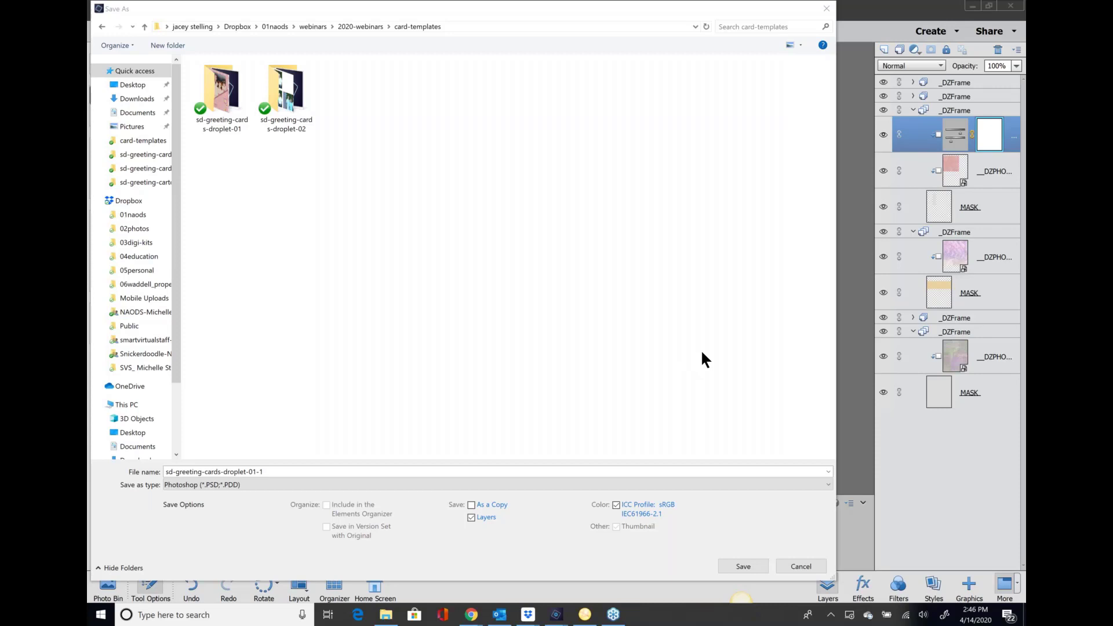
click(272, 470)
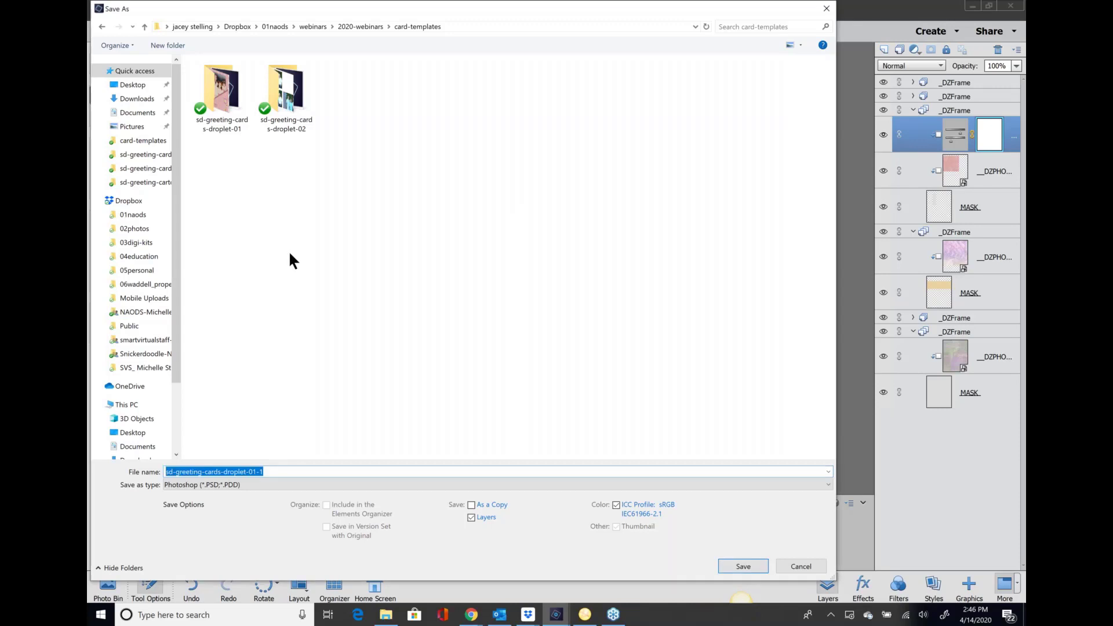
text(all)
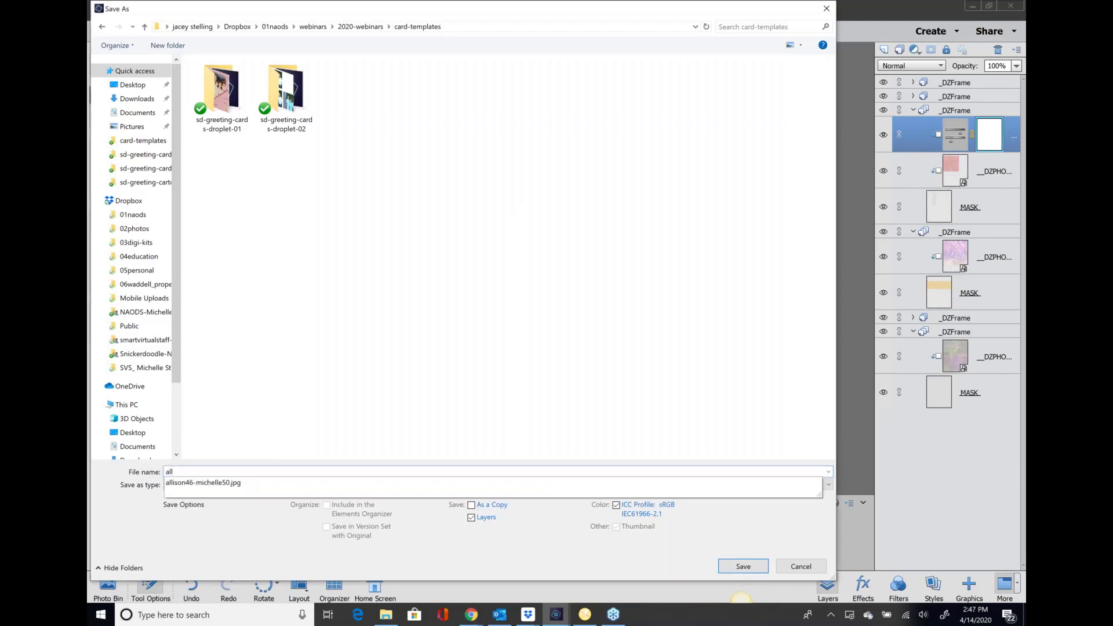
text(ison)
click(758, 562)
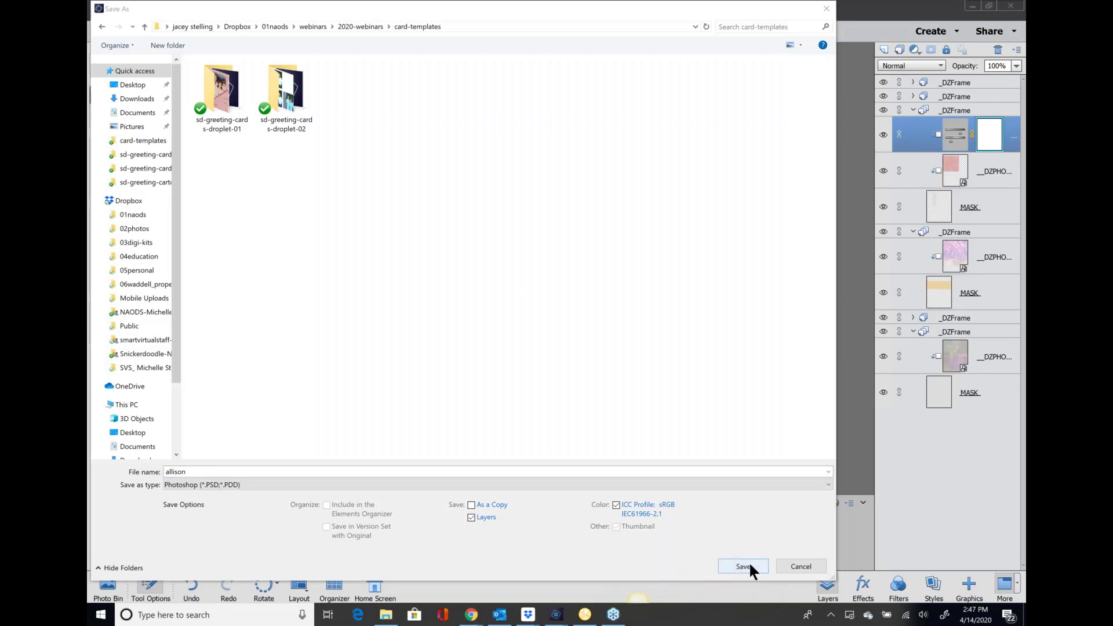
- Place vrobinson-AlmostSpring-p10c in the large blue panel frame and shift it left so its dotted border lies along the panel's right edge
scroll(426, 253, down, 3)
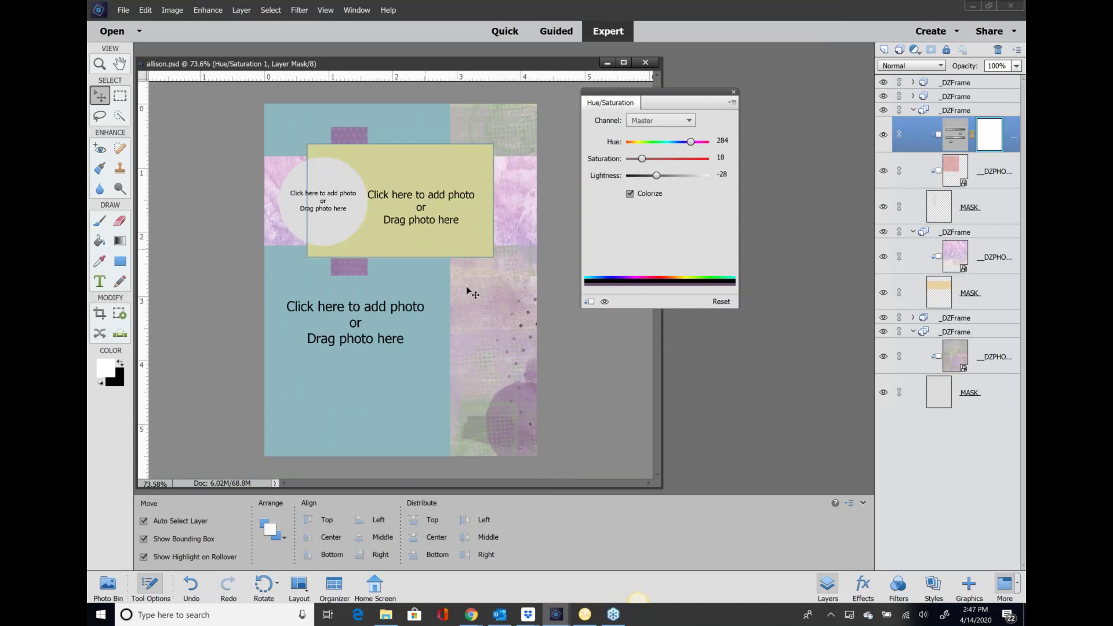
scroll(468, 292, up, 2)
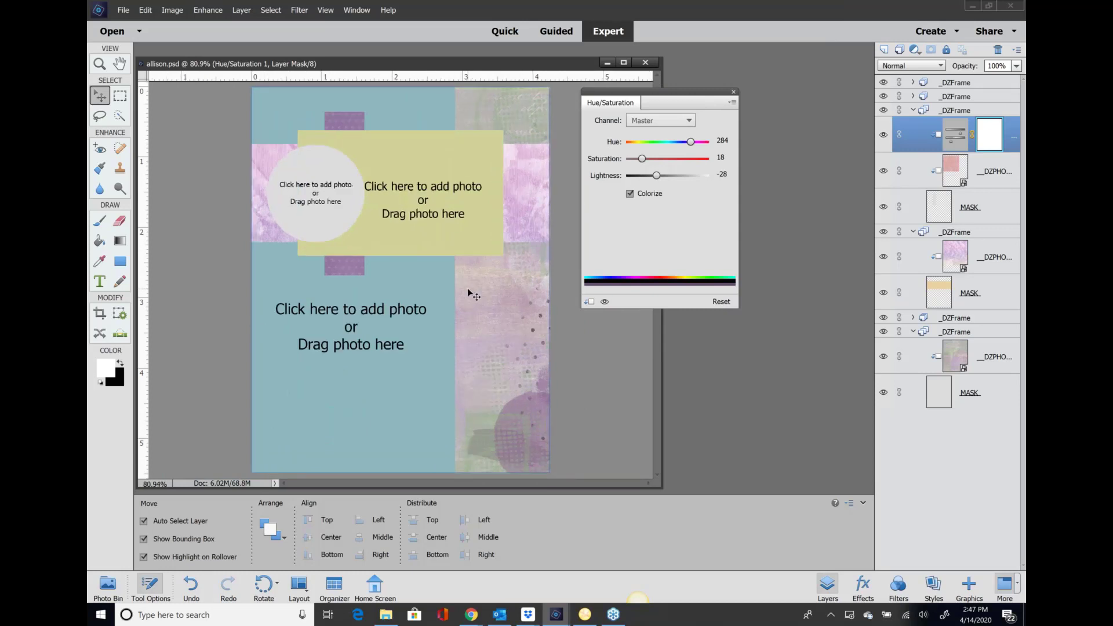
click(285, 321)
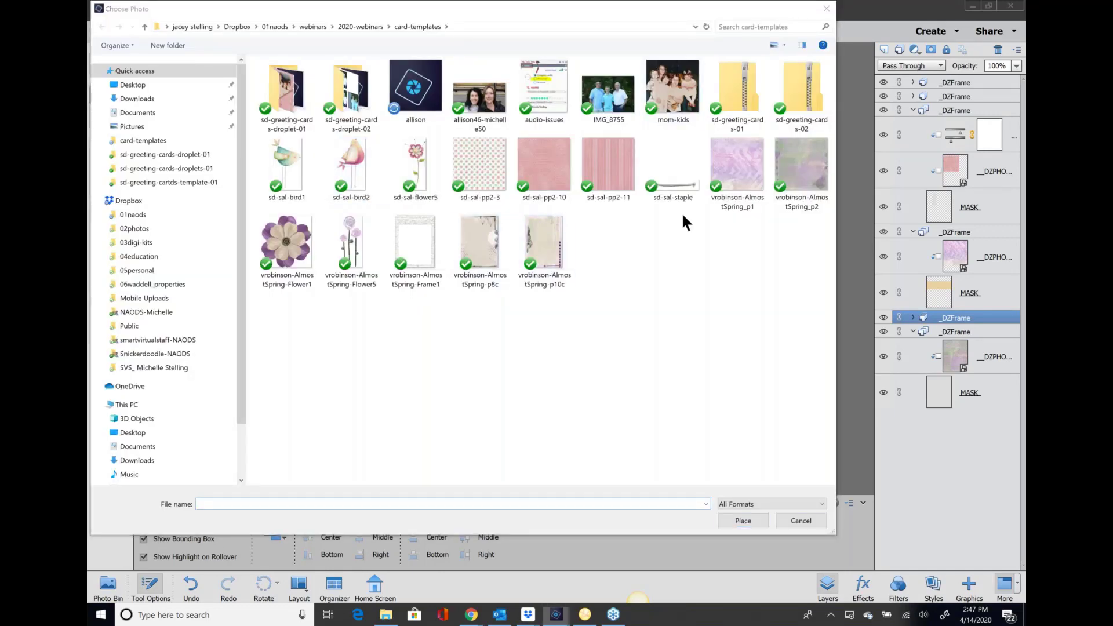
click(550, 253)
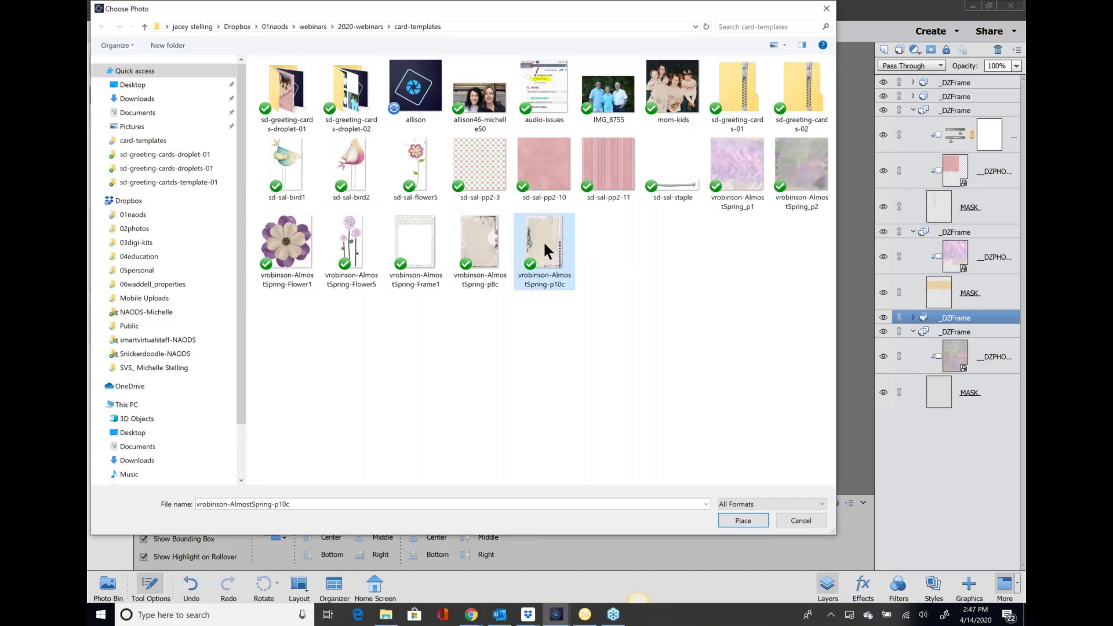
double_click(544, 241)
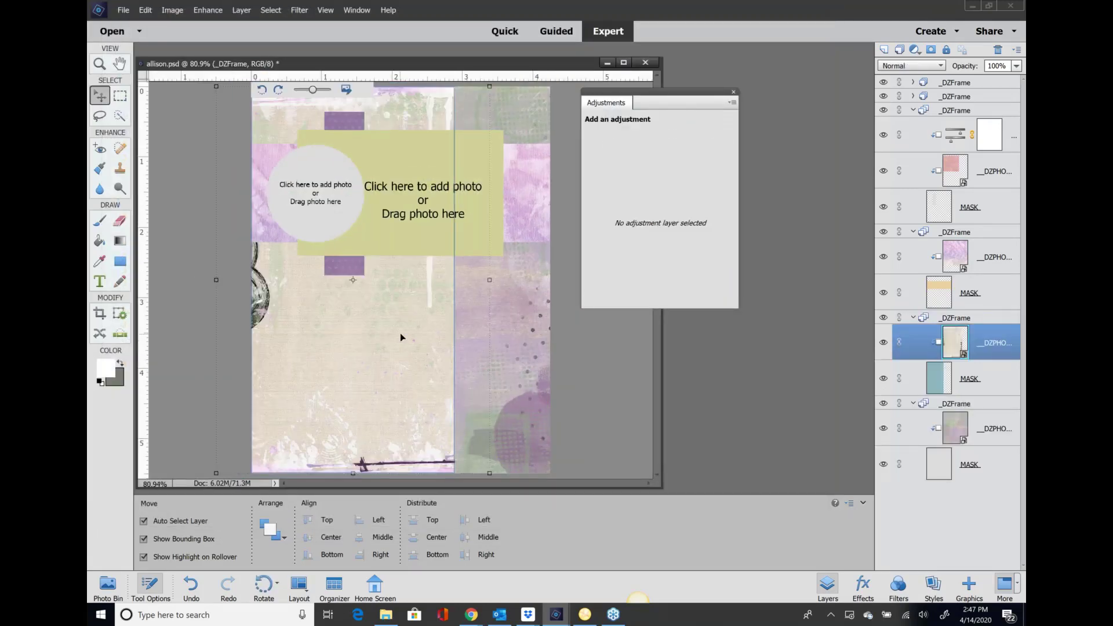
scroll(401, 335, down, 1)
drag(401, 336, 369, 338)
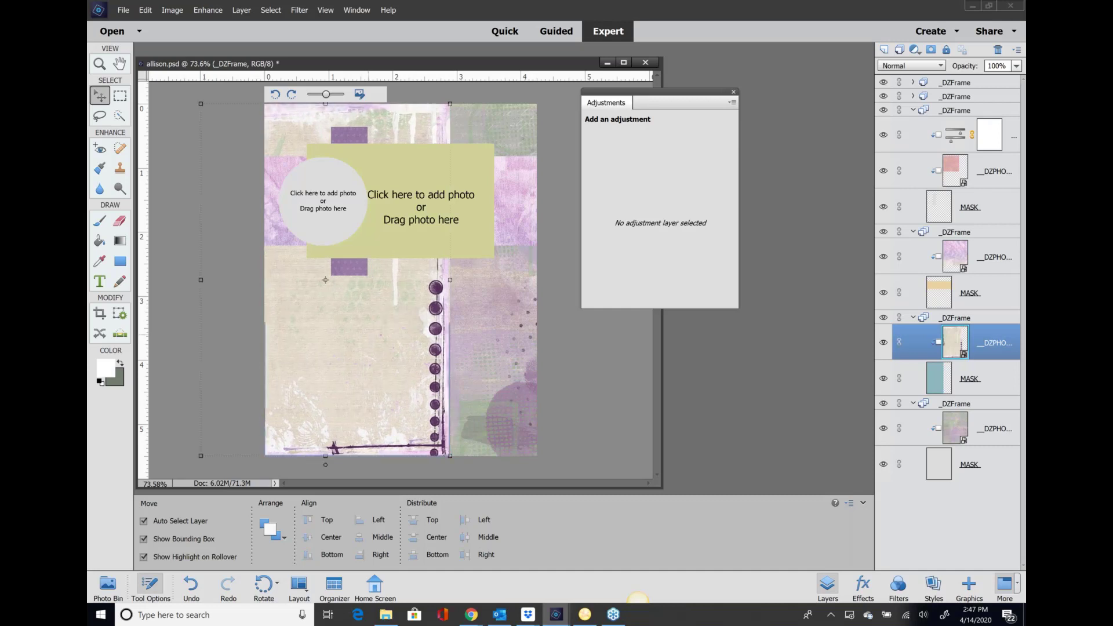
click(586, 341)
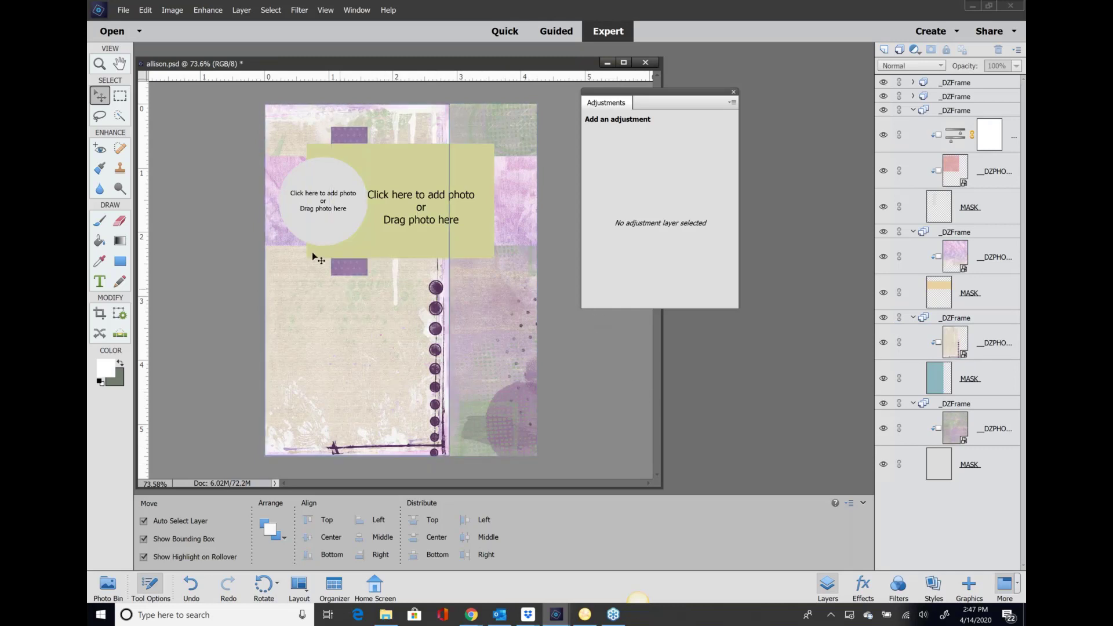
- Delete the empty circle frame and the empty yellow rectangle frame from the card
click(326, 201)
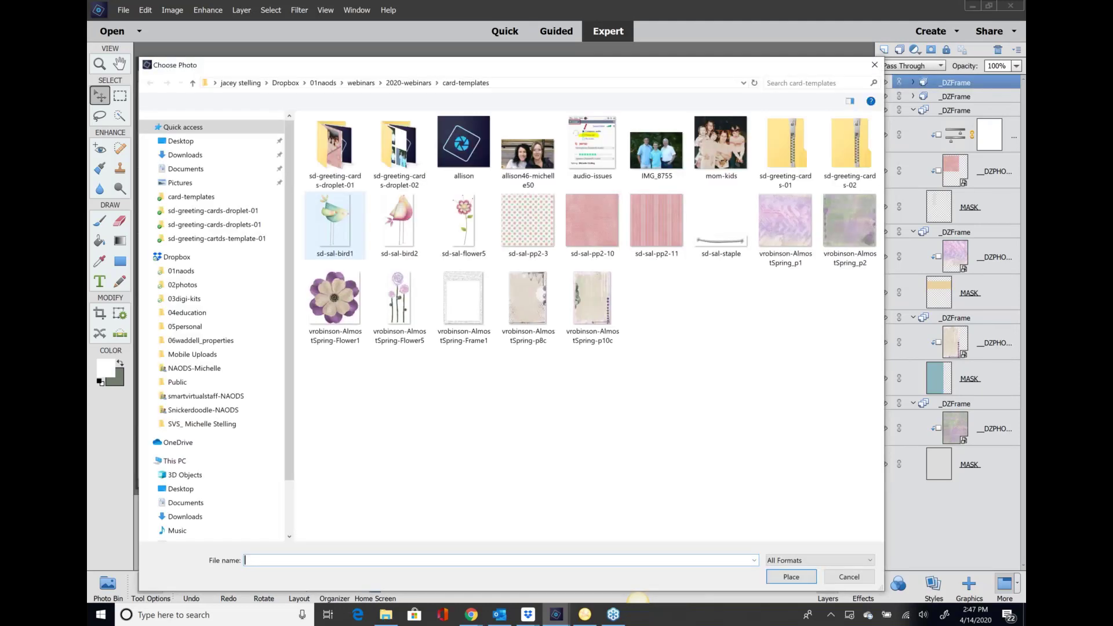
click(874, 63)
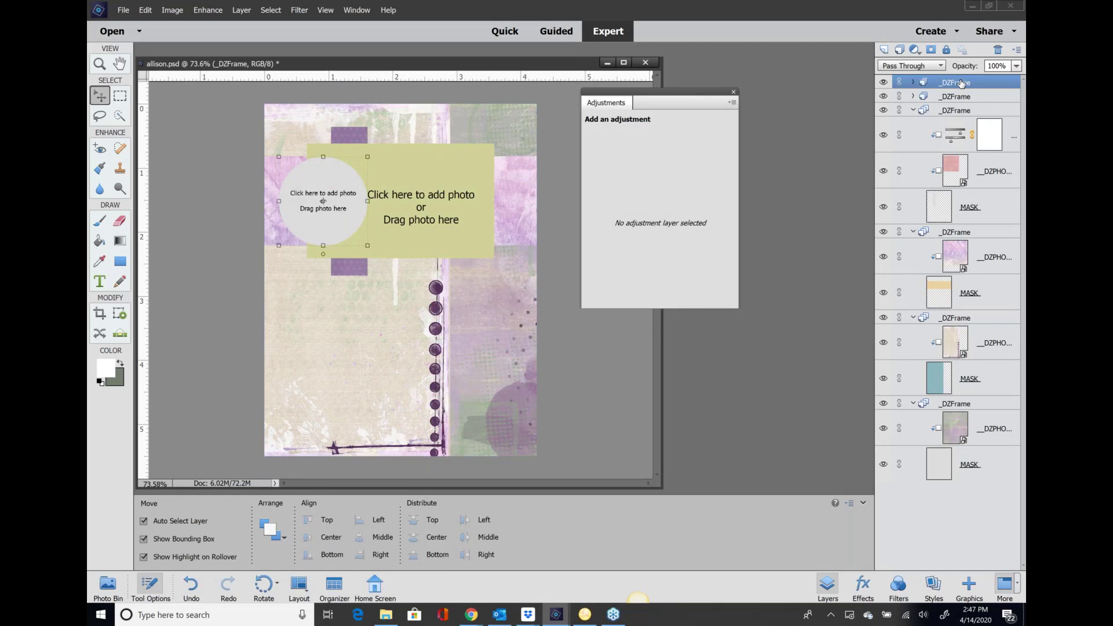
drag(960, 82, 998, 51)
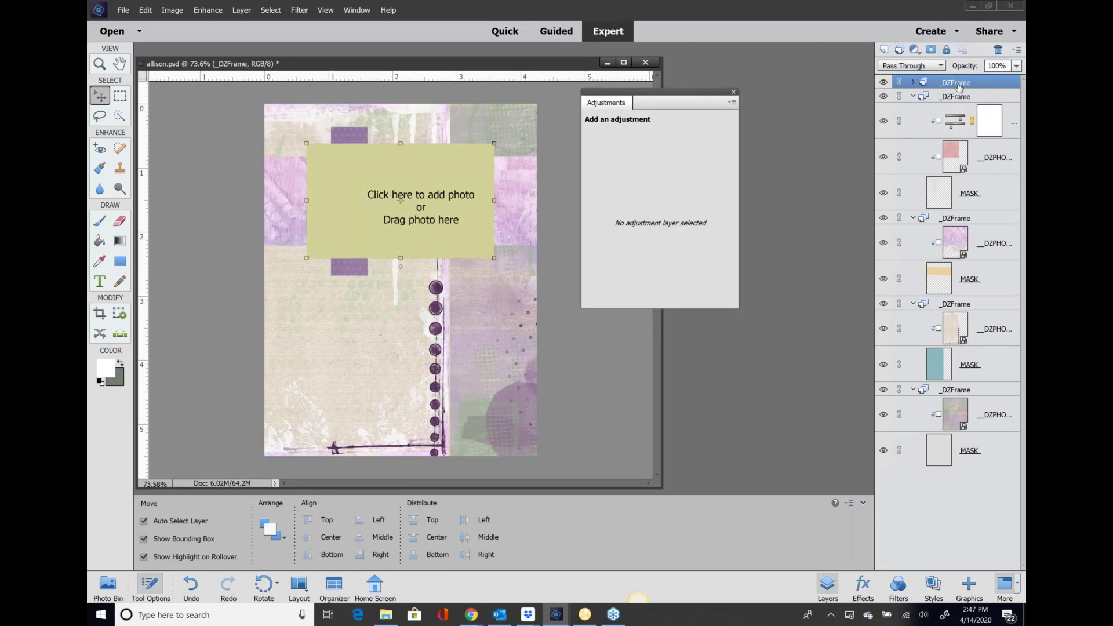
drag(960, 85, 997, 50)
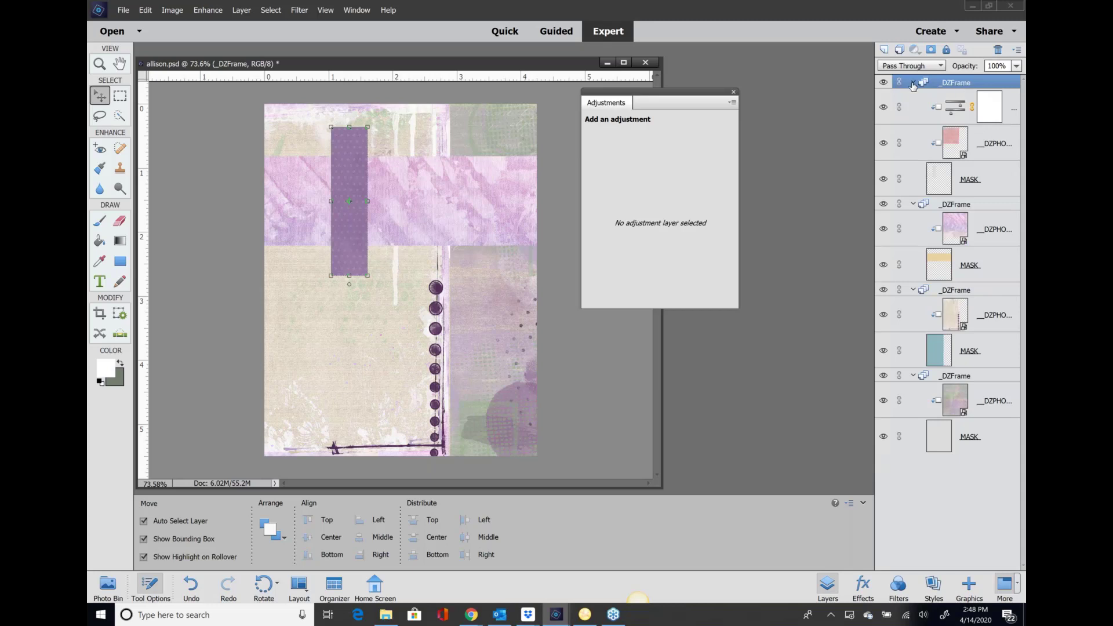
- Collapse the four remaining frame groups in the layer stack
click(913, 82)
click(914, 97)
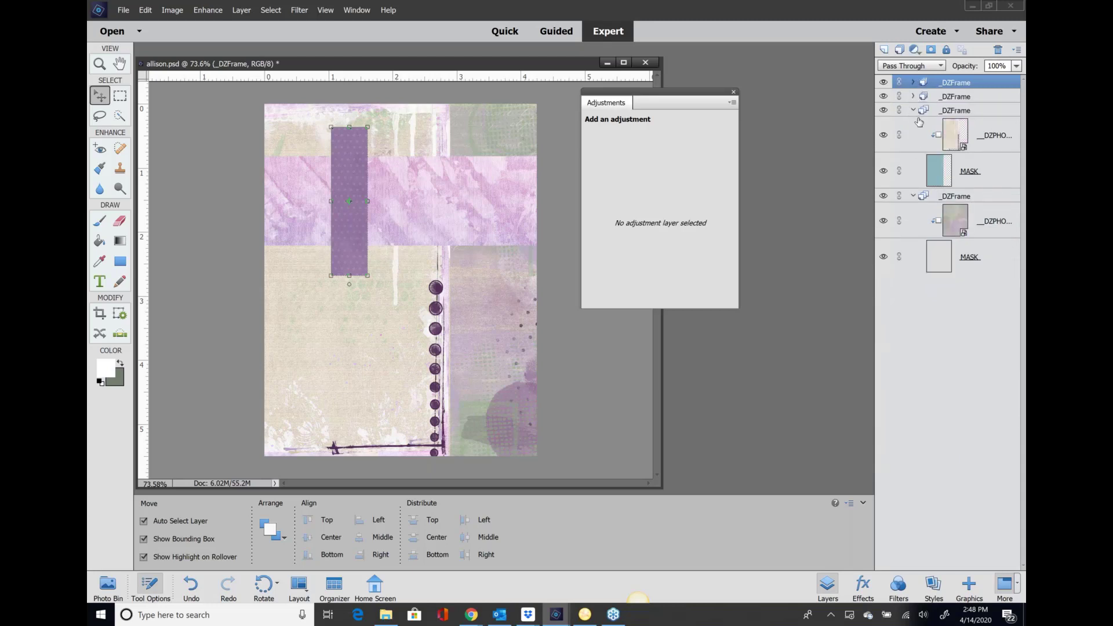
click(914, 110)
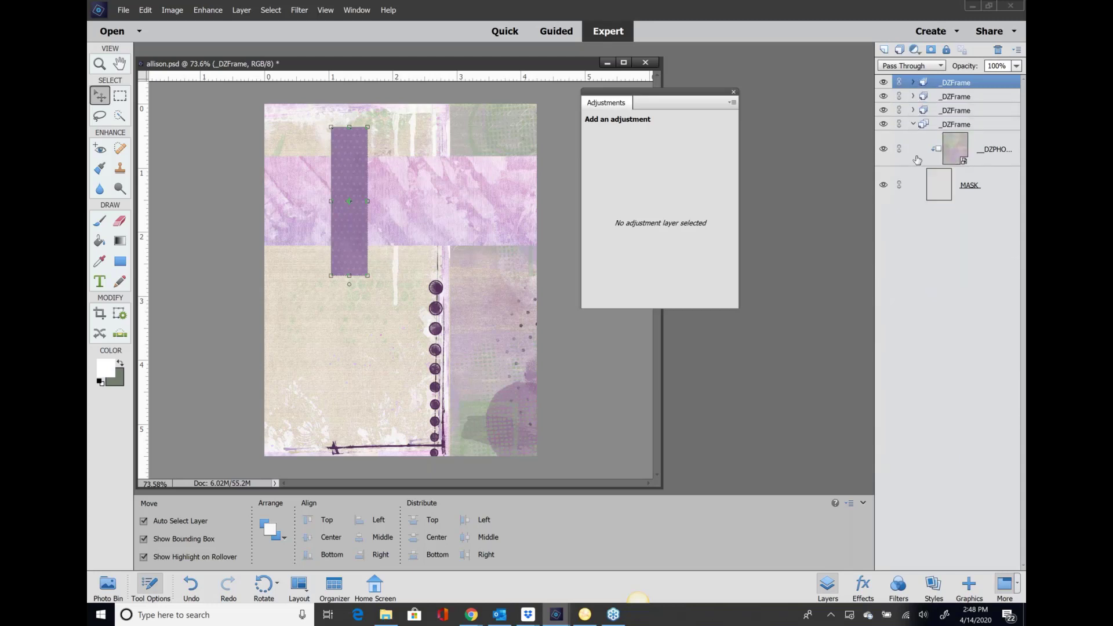
click(914, 124)
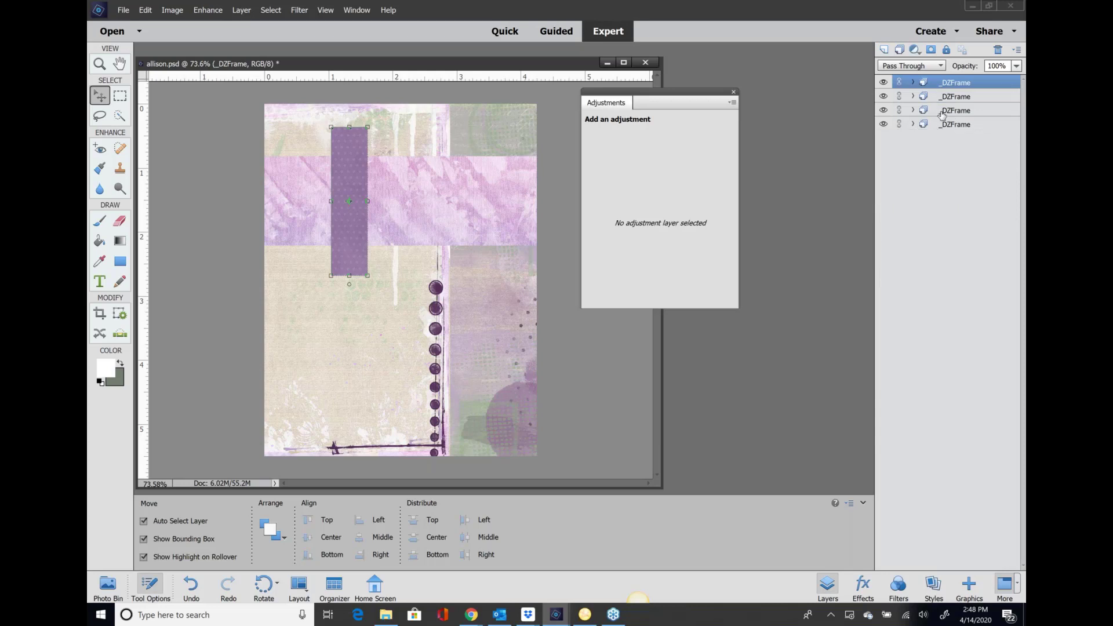
- Place the photo of the two women on a new top layer, scaled to about 14%, over the pink band and purple strip
click(884, 51)
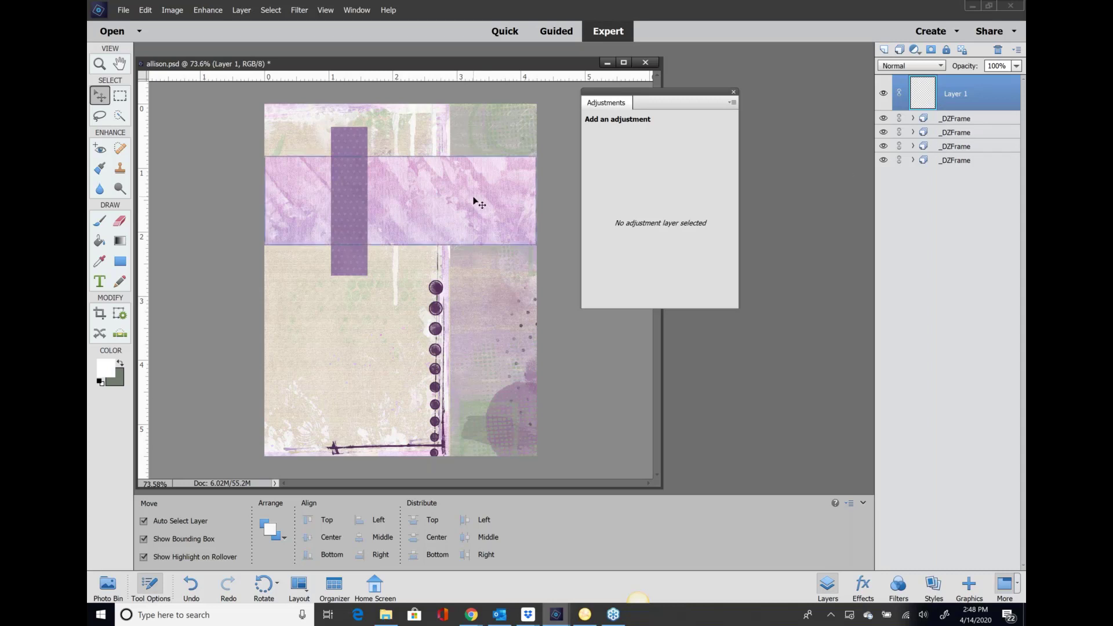
click(124, 11)
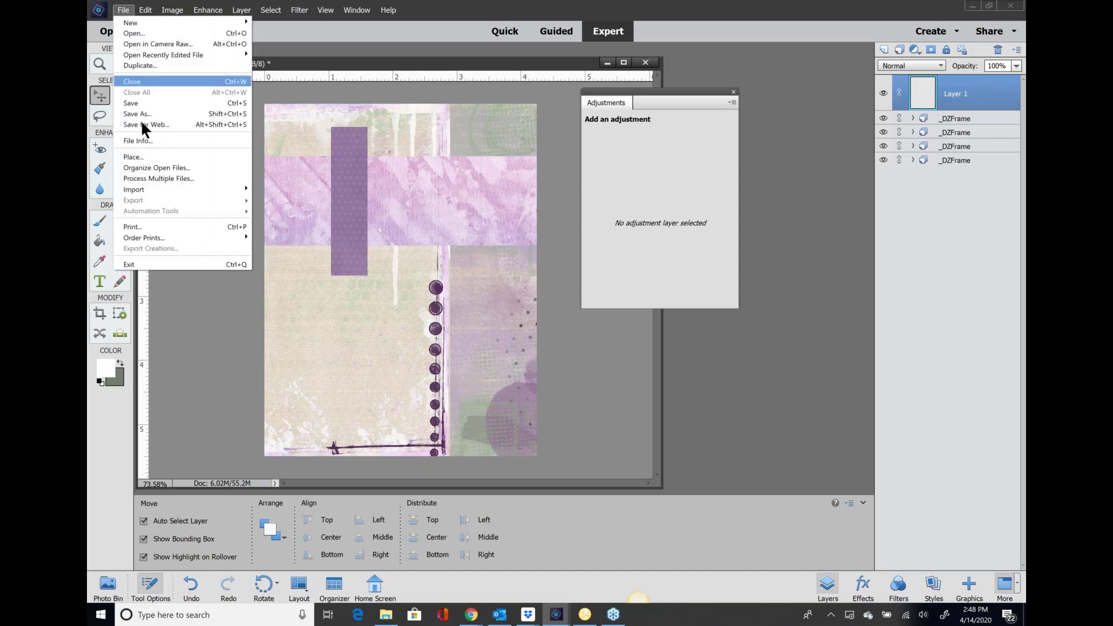
click(148, 154)
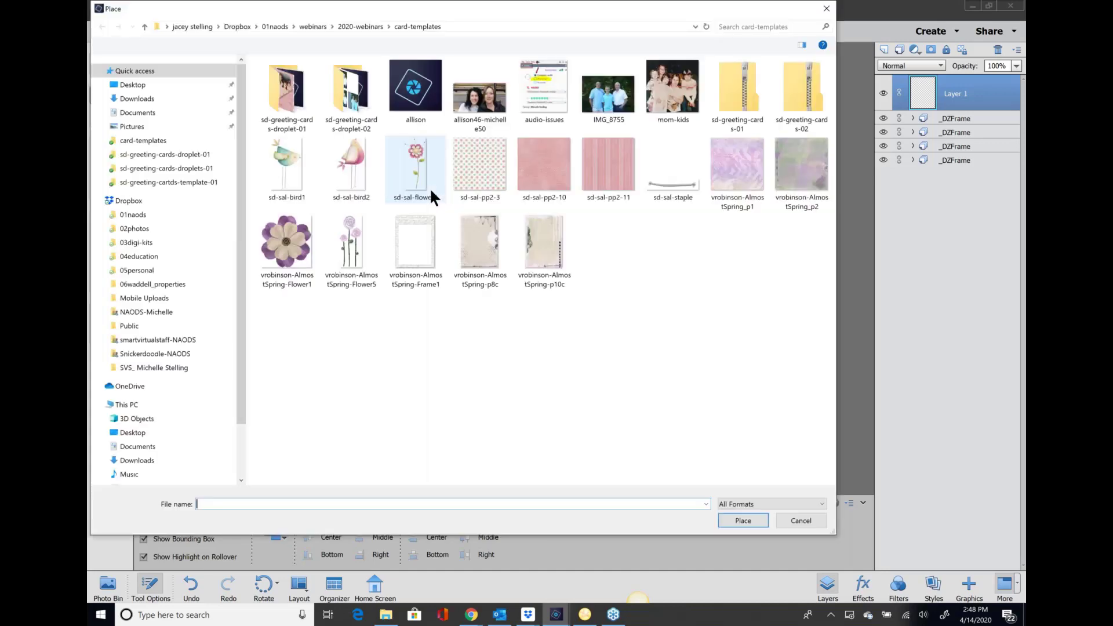
click(475, 105)
double_click(475, 105)
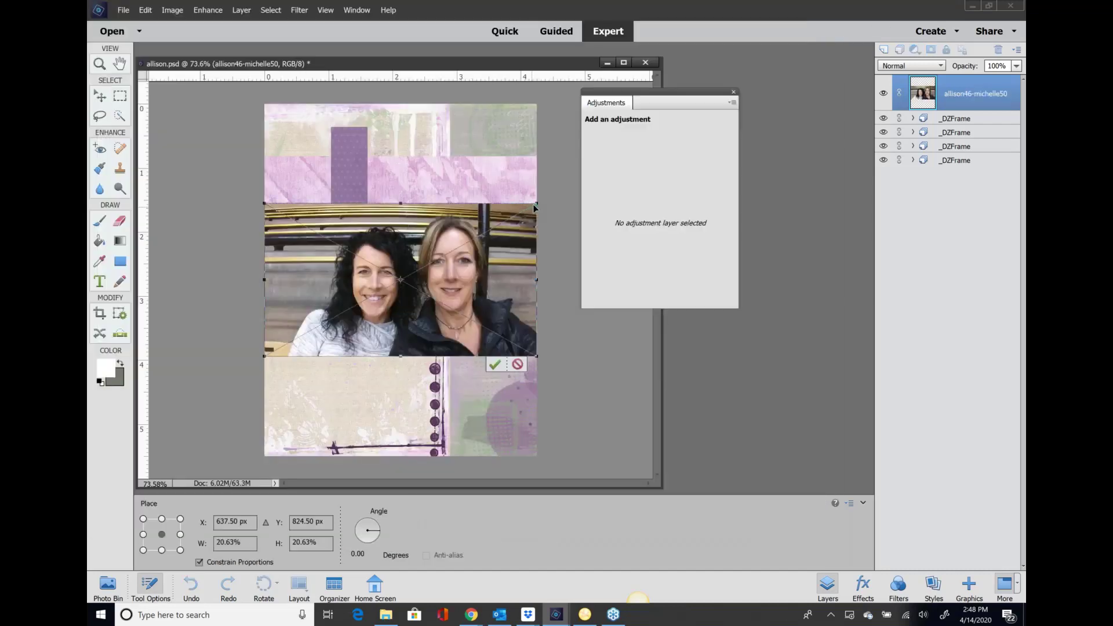
drag(537, 203, 449, 250)
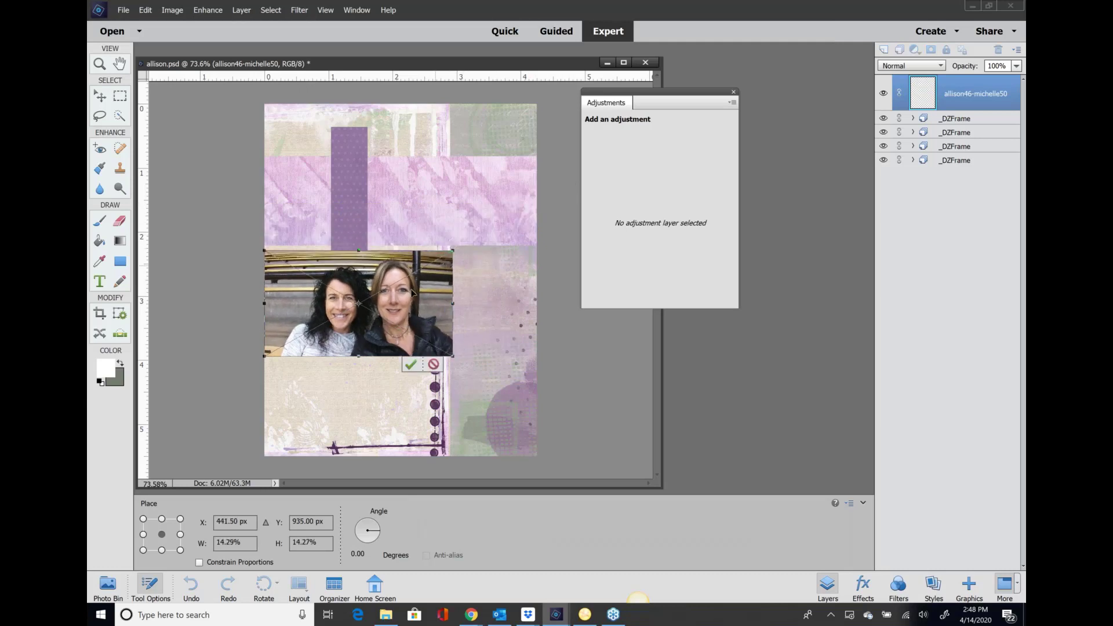
drag(412, 283, 438, 189)
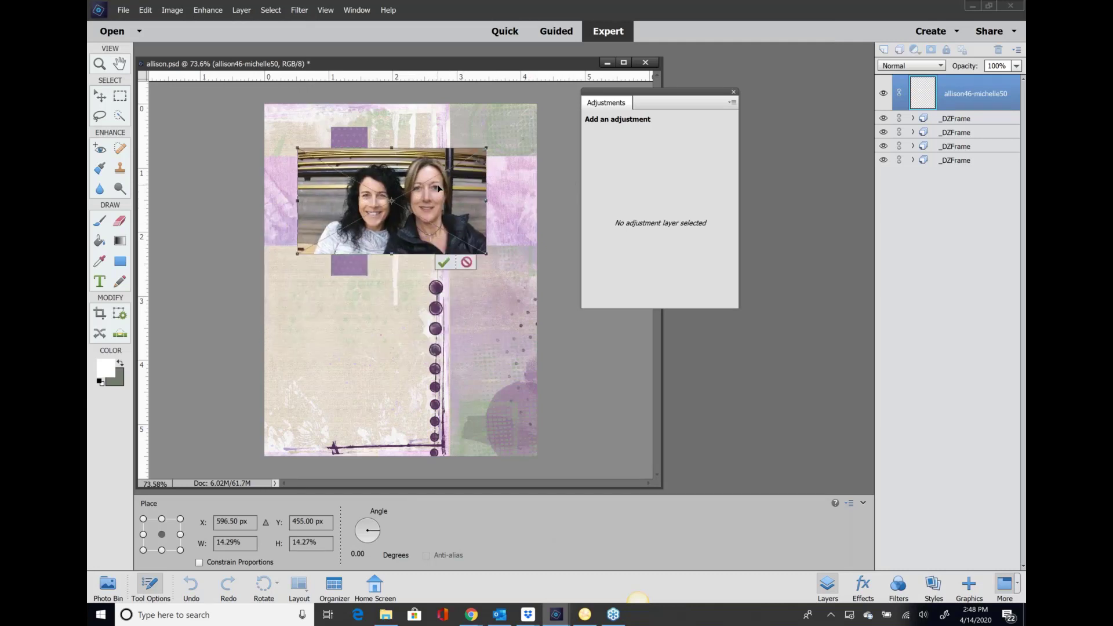
click(441, 261)
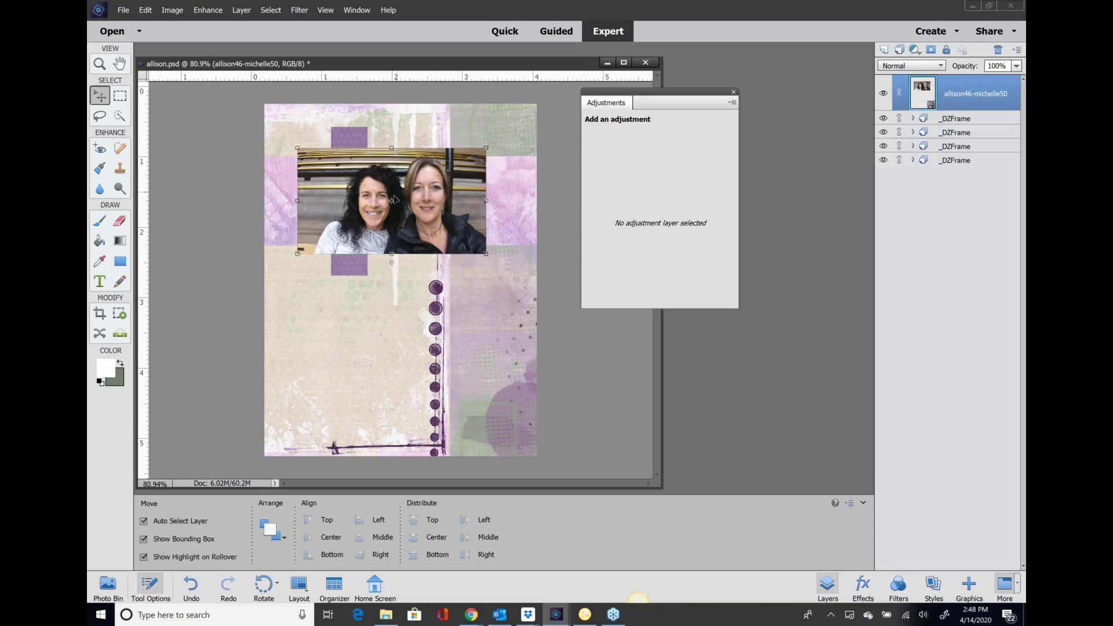
- Place vrobinson-AlmostSpring-Frame1 above the photo and rotate it to -90 degrees so it lies in landscape orientation
scroll(394, 200, up, 1)
scroll(394, 200, up, 1)
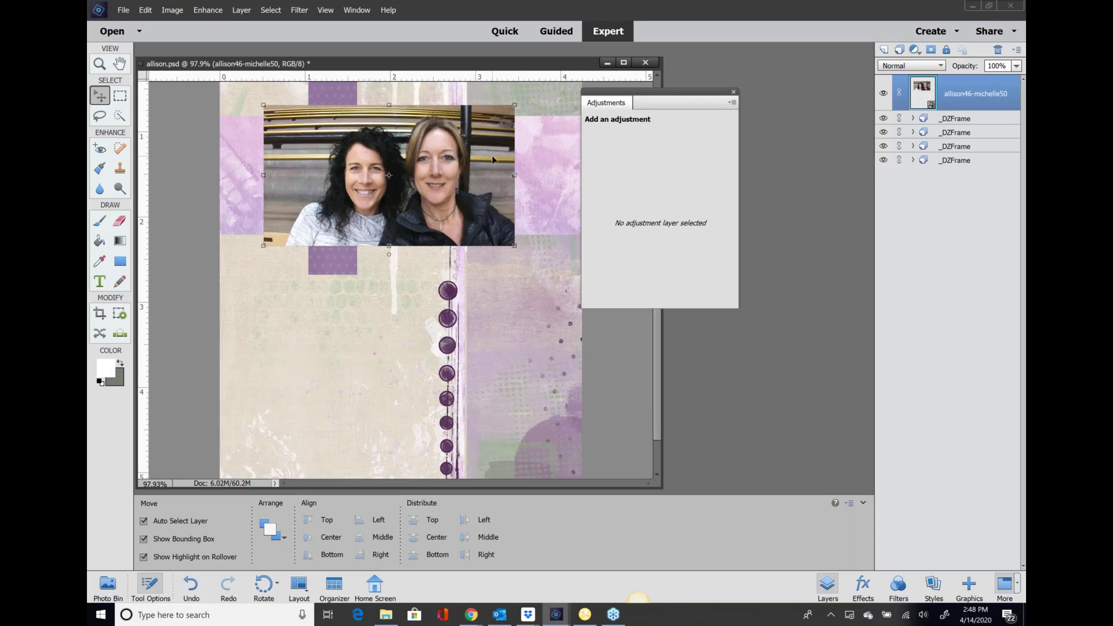
click(123, 10)
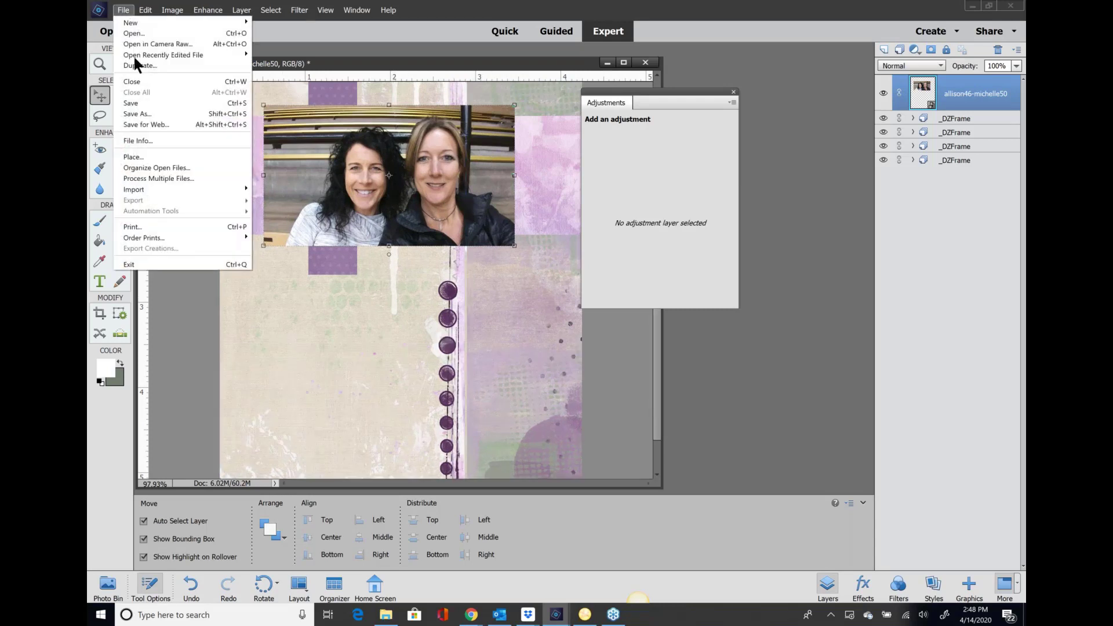
click(141, 157)
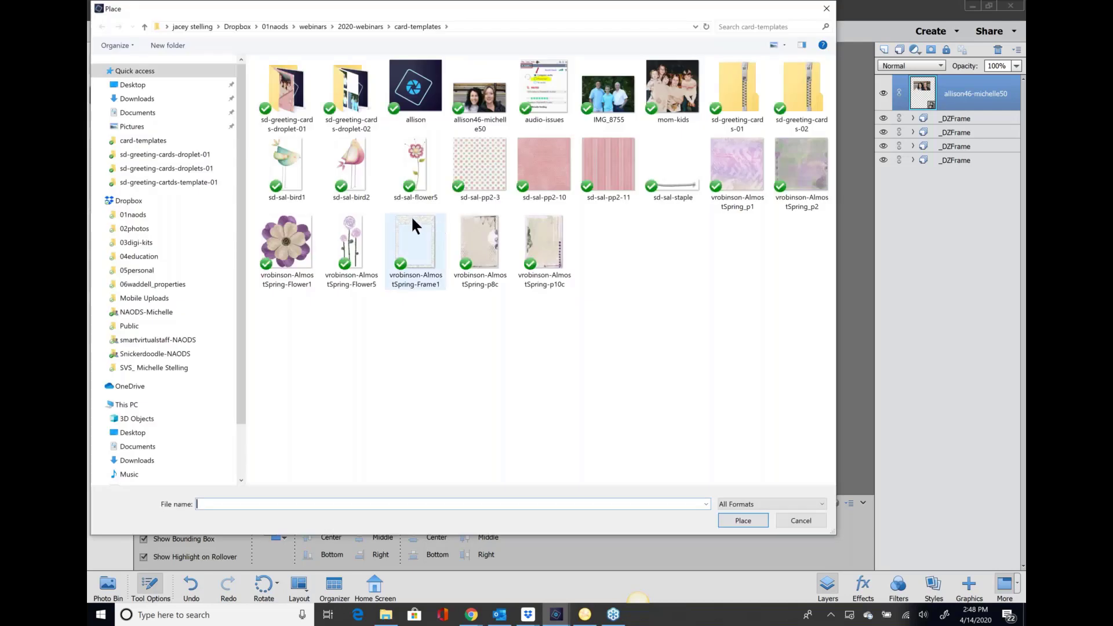
click(412, 217)
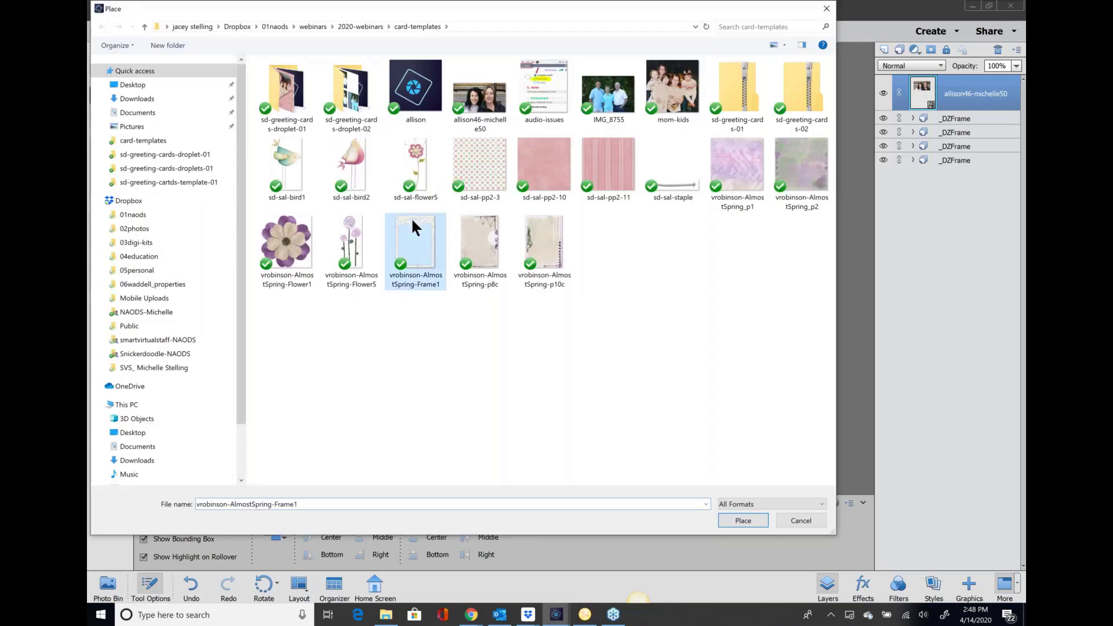
double_click(412, 217)
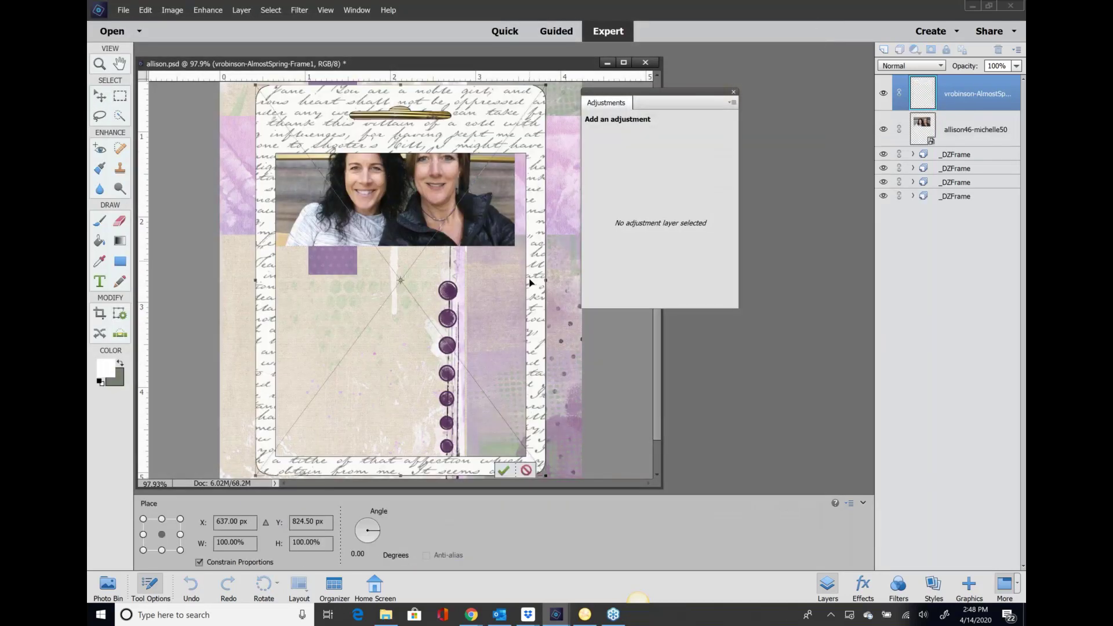
scroll(530, 283, down, 5)
drag(481, 170, 299, 192)
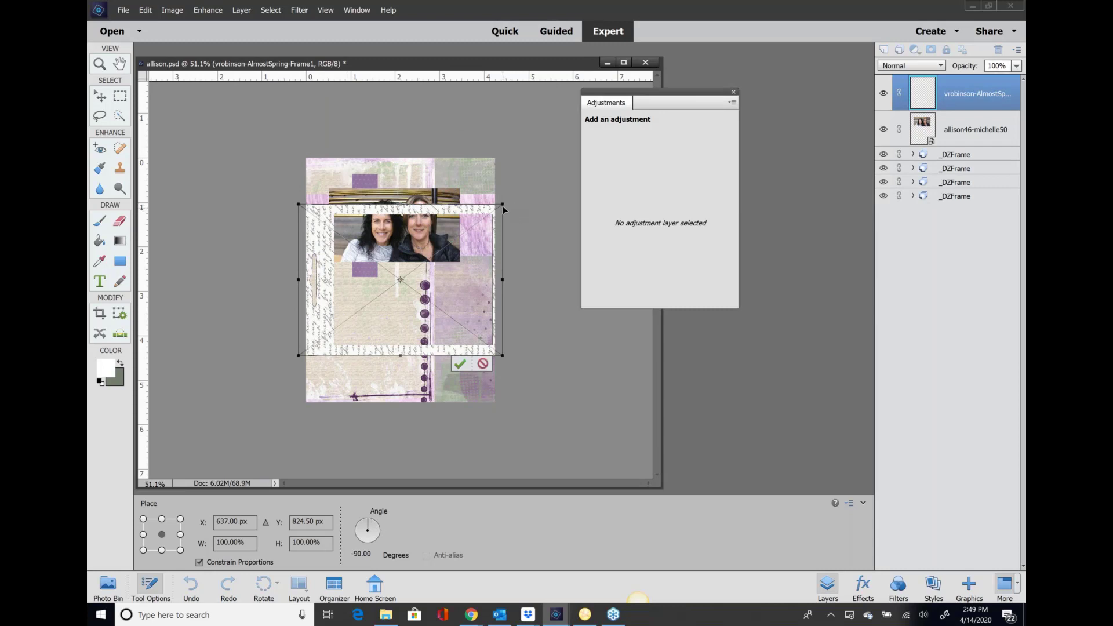
- Scale the placed script-patterned frame to about 53% and position it around the two faces in the photo
drag(503, 204, 462, 248)
drag(319, 305, 338, 240)
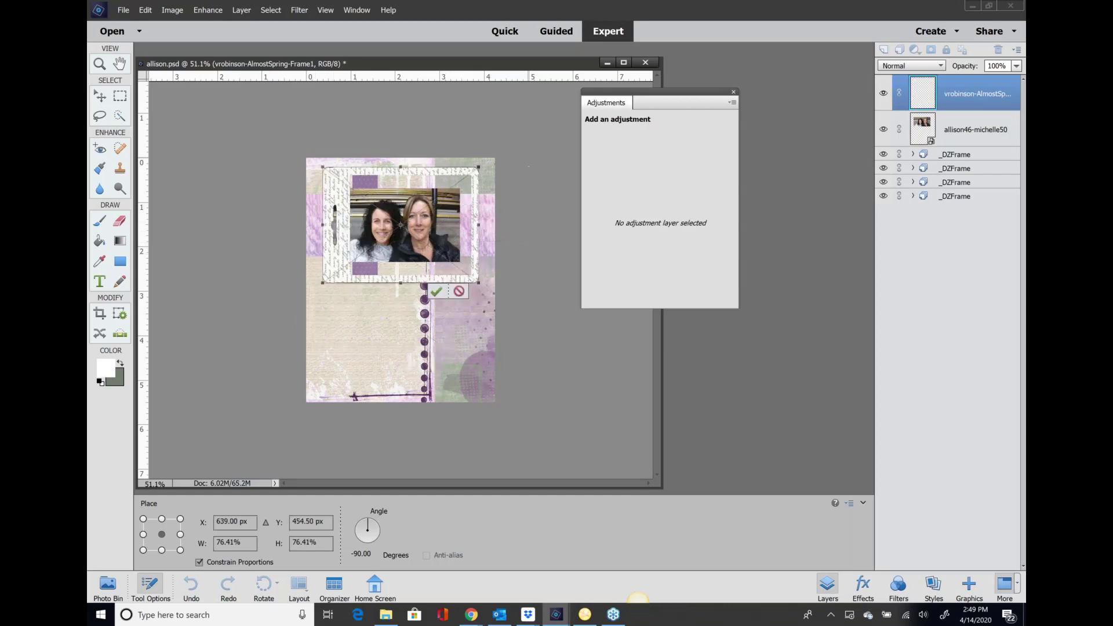
drag(478, 167, 436, 195)
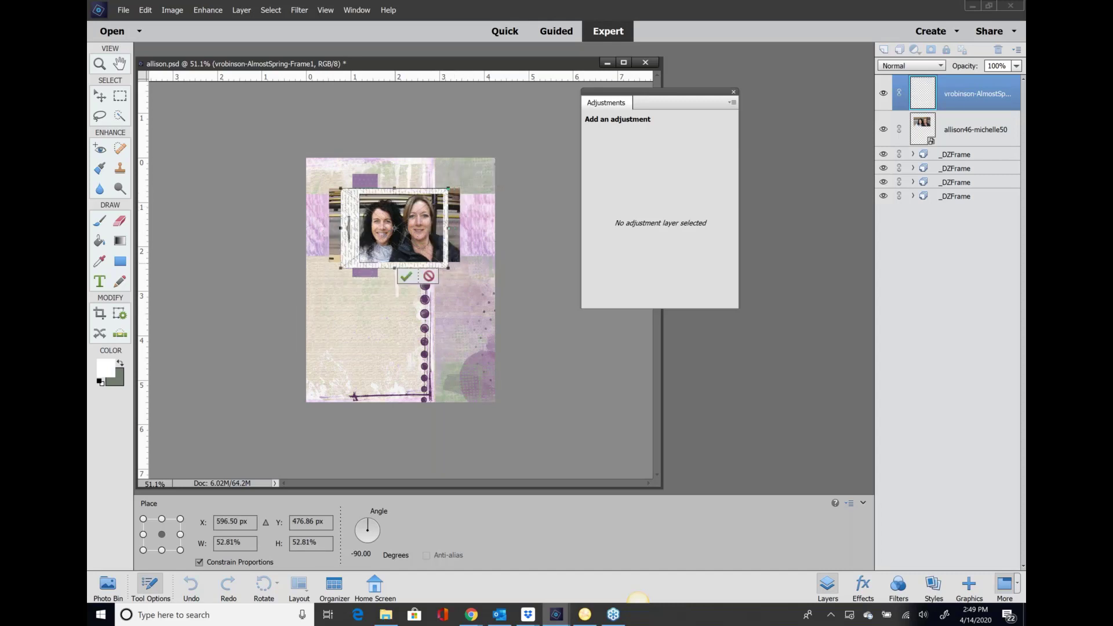
click(404, 277)
- Nudge the script-patterned frame slightly upward so the photo fills its whole opening
key(ctrl+equal)
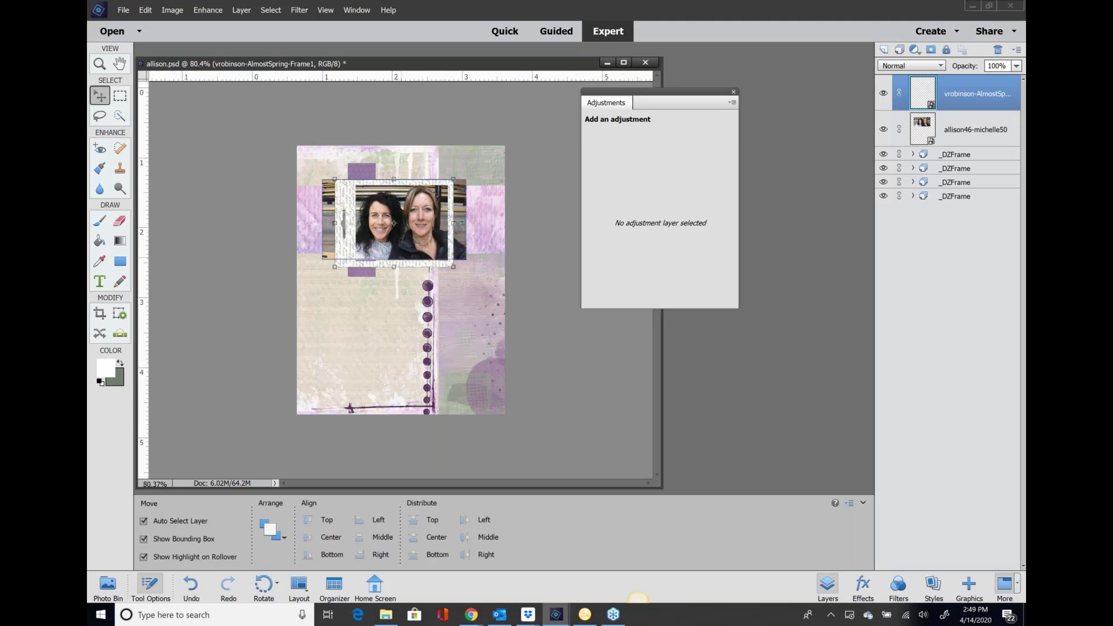
scroll(403, 278, up, 5)
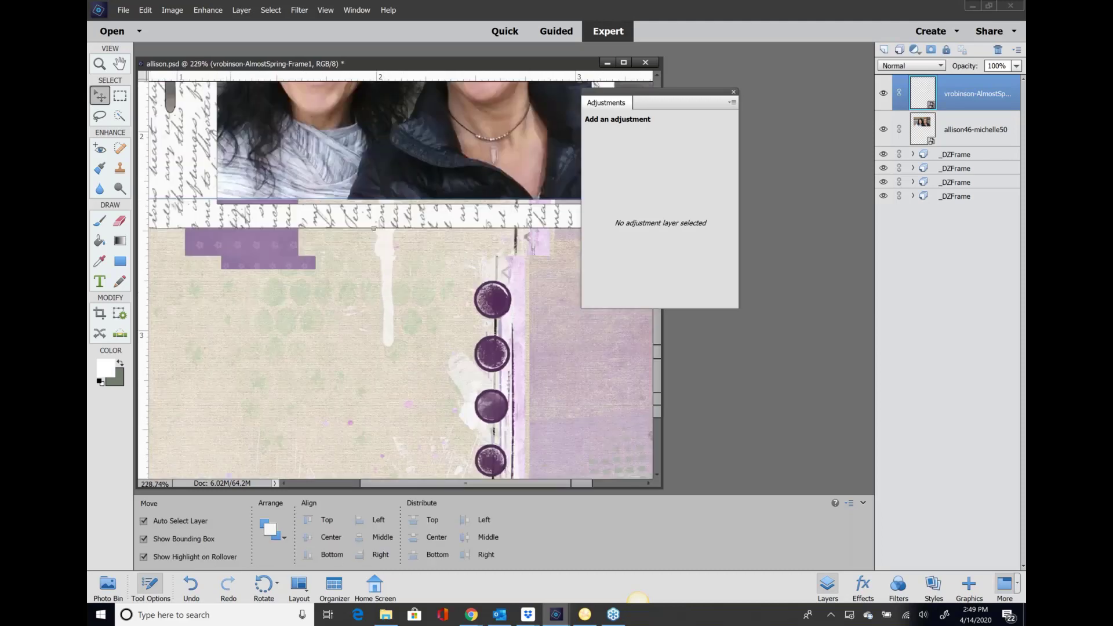
drag(395, 218, 417, 425)
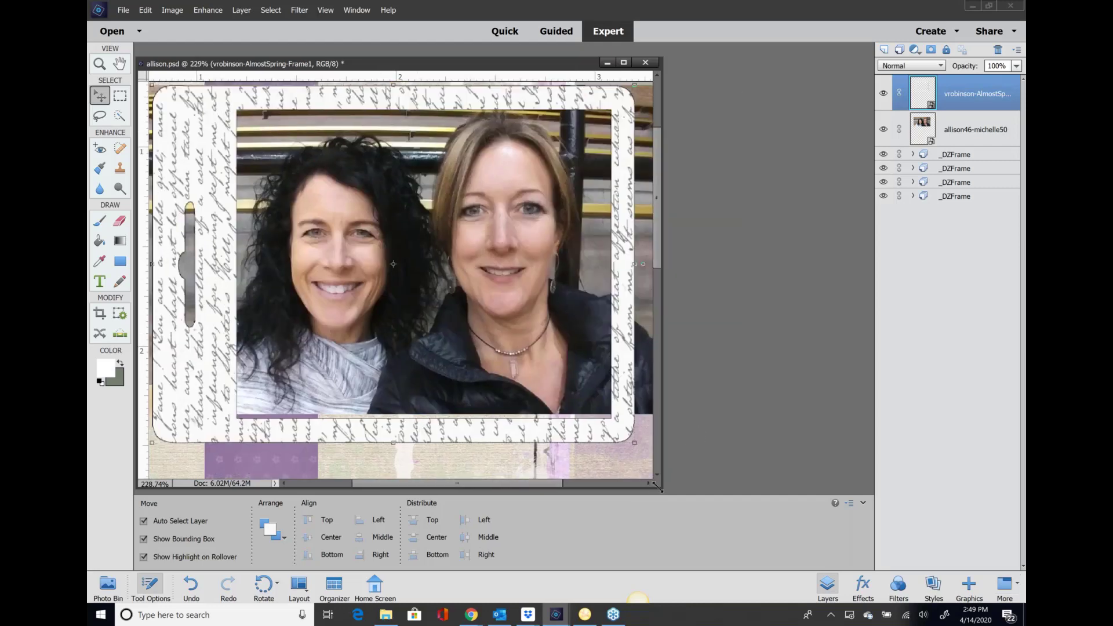
drag(706, 499, 828, 549)
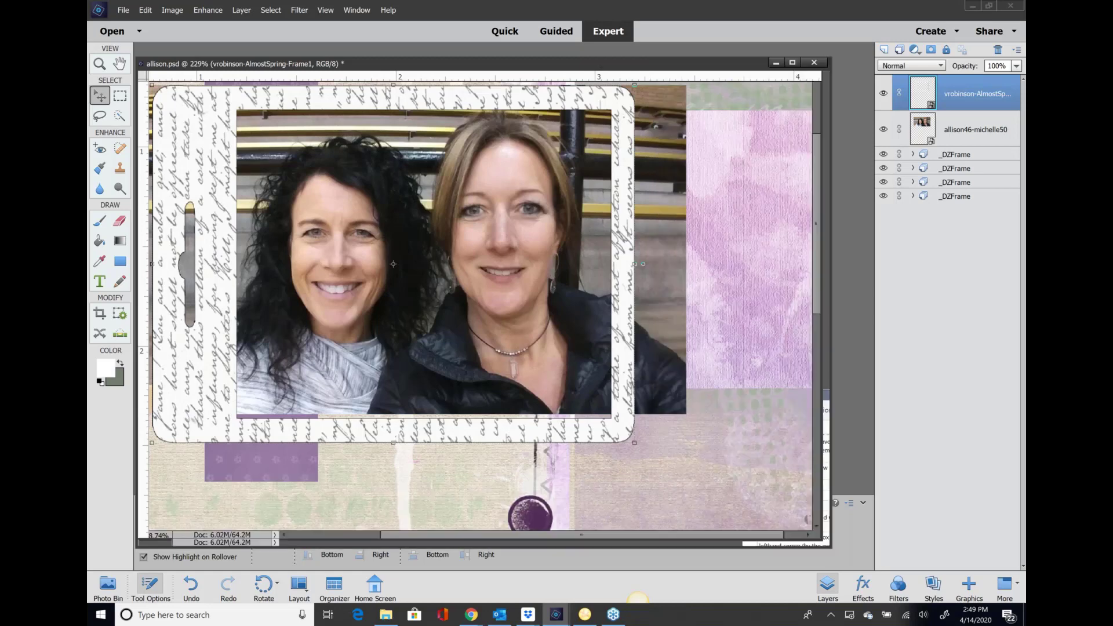
scroll(439, 270, down, 1)
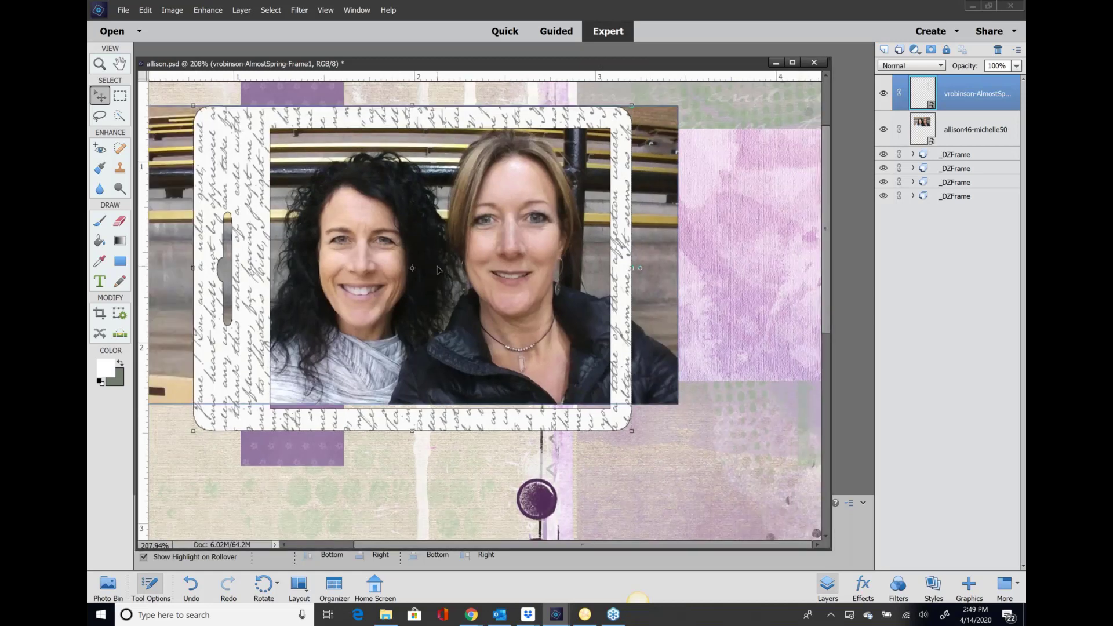
scroll(439, 270, down, 1)
drag(458, 140, 454, 130)
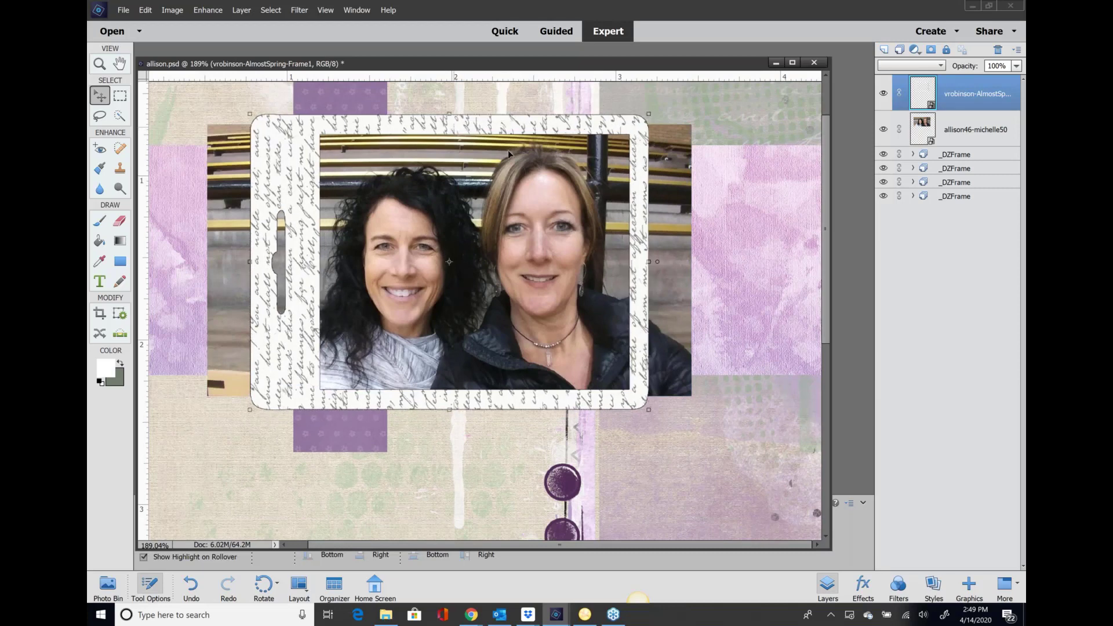
- Simplify the photo layer of the two women
click(676, 214)
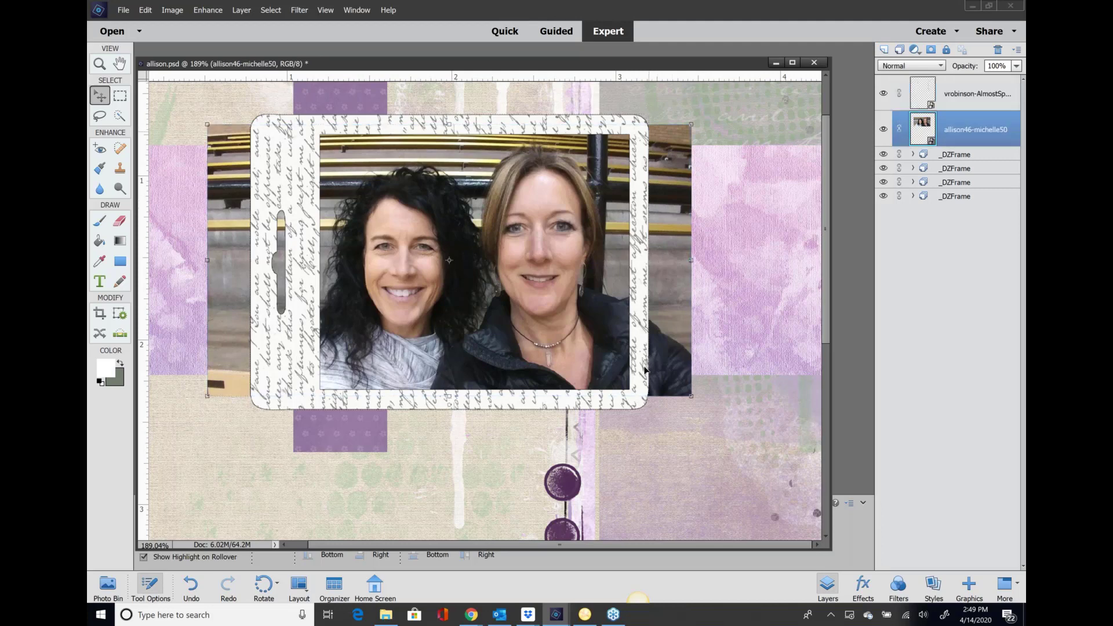
right_click(950, 124)
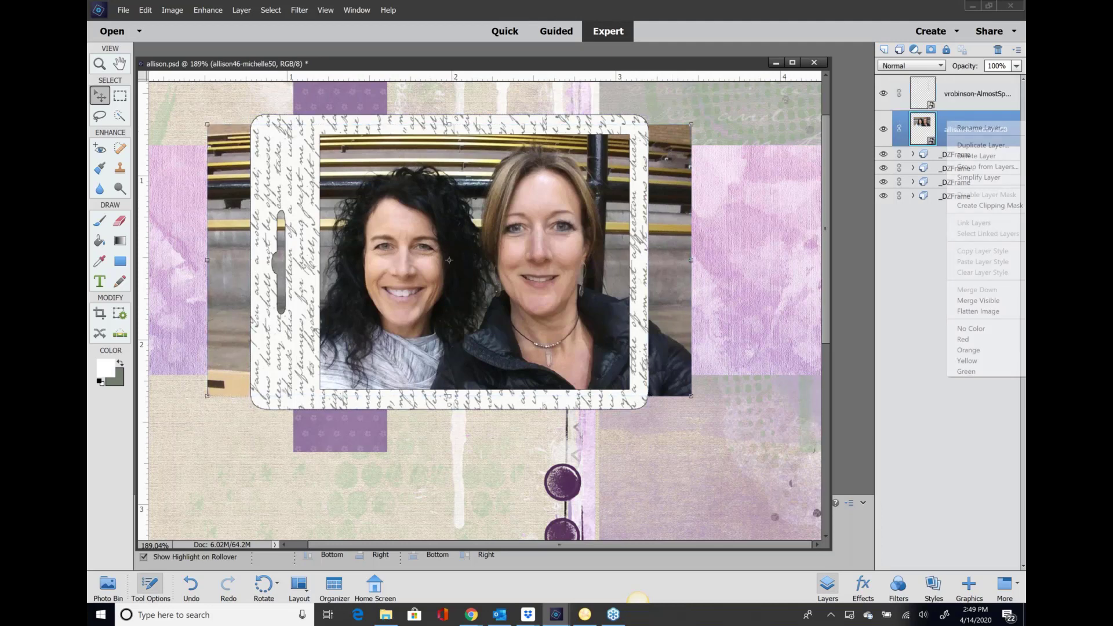
click(959, 175)
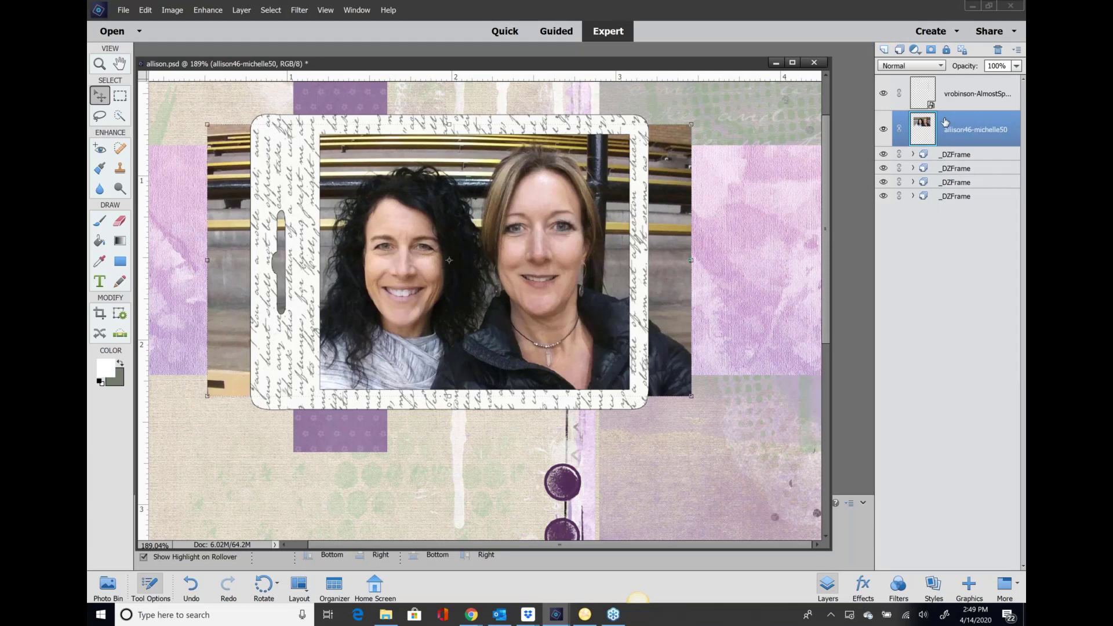
- Cut away the parts of the photo that stick out beyond both sides of the frame using rectangular selections
click(120, 96)
drag(636, 110, 708, 439)
key(Delete)
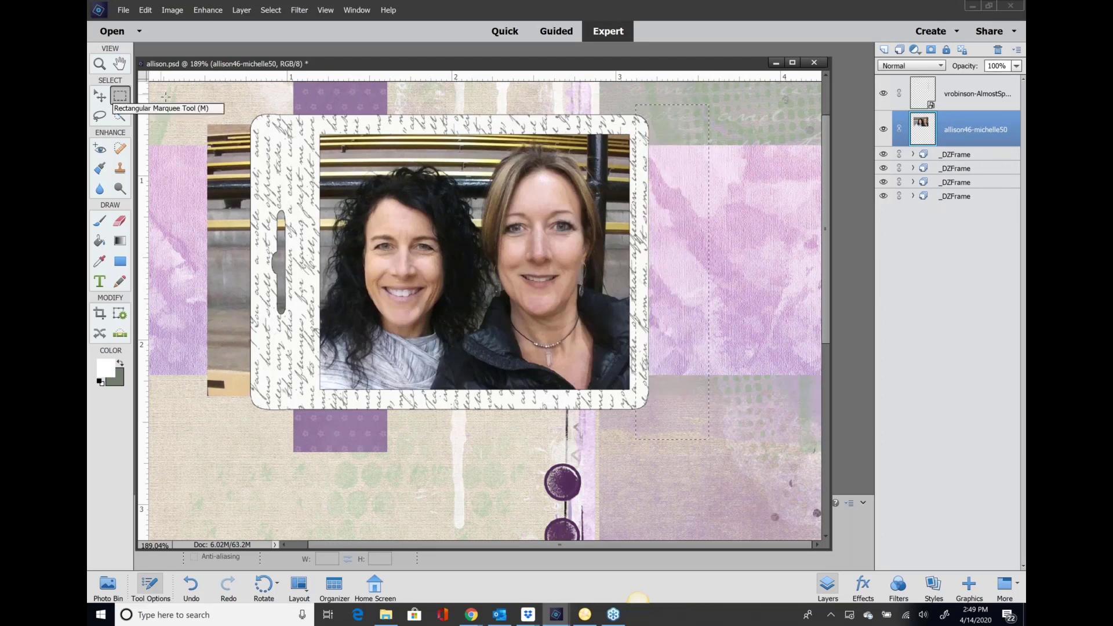
drag(186, 100, 307, 438)
key(Delete)
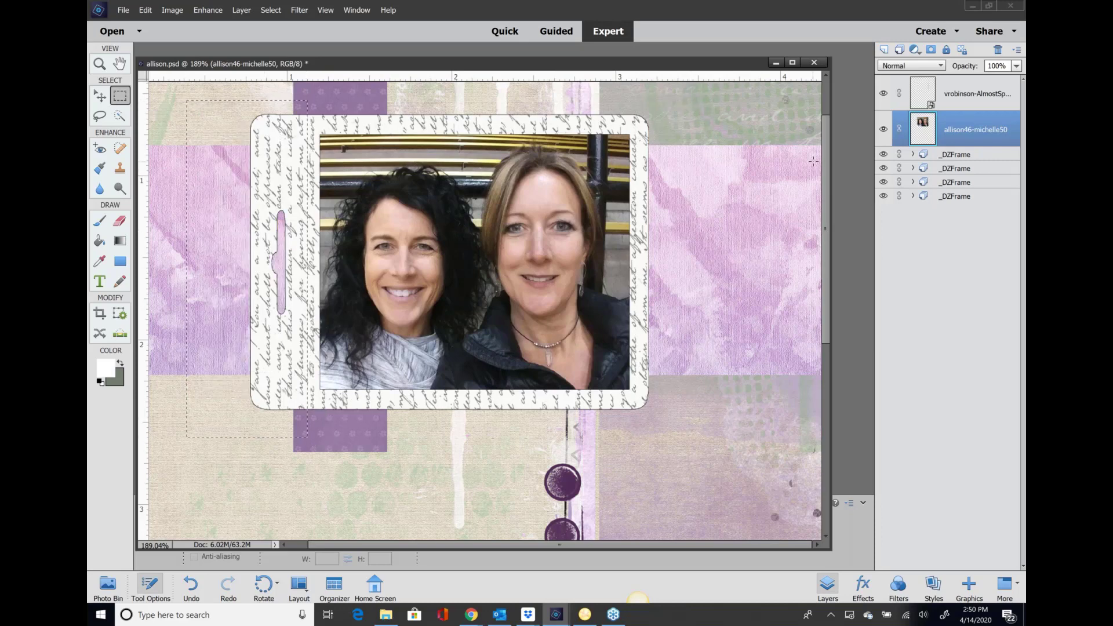
- Rotate the photo and its frame together about 8.8 degrees clockwise and nudge them into place over the purple strip
scroll(599, 156, down, 1)
scroll(599, 156, down, 1)
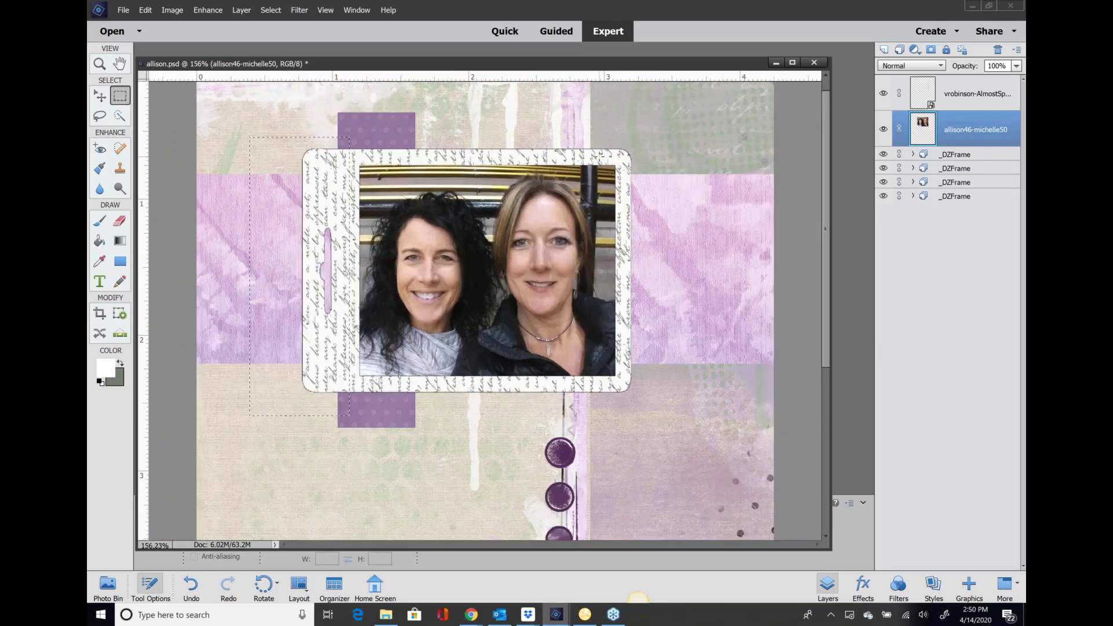
scroll(636, 157, down, 1)
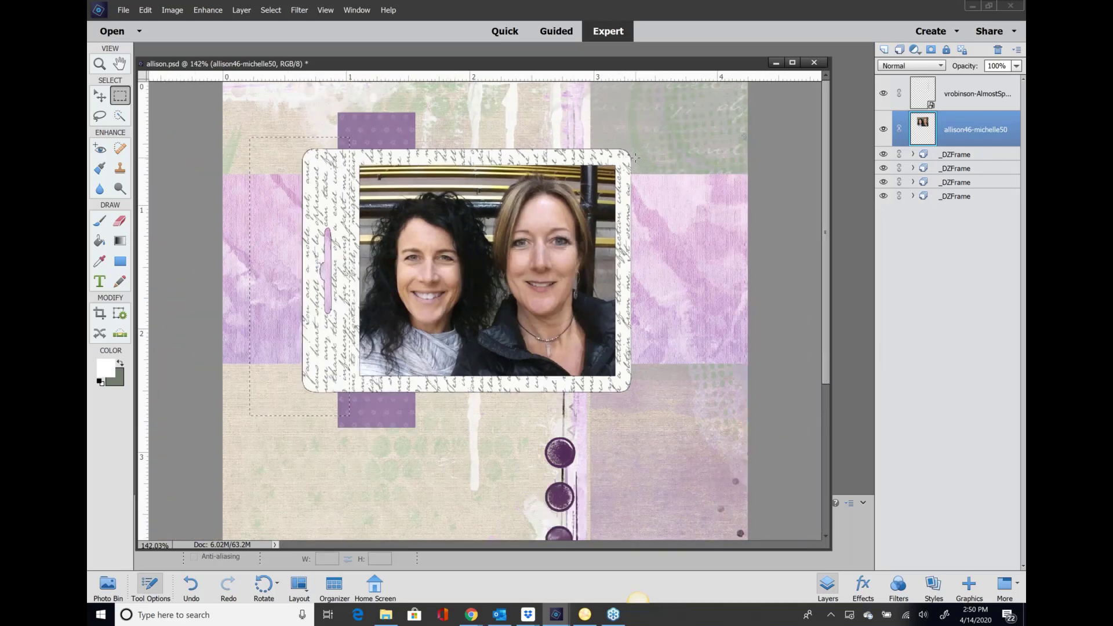
scroll(636, 157, down, 1)
shift+click(965, 91)
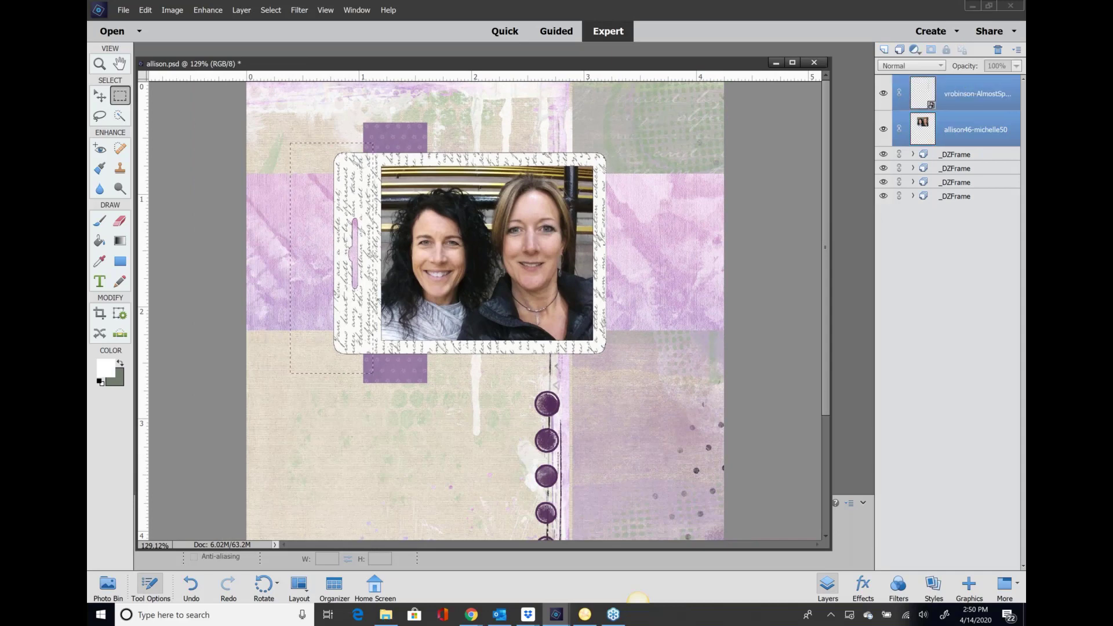
click(99, 96)
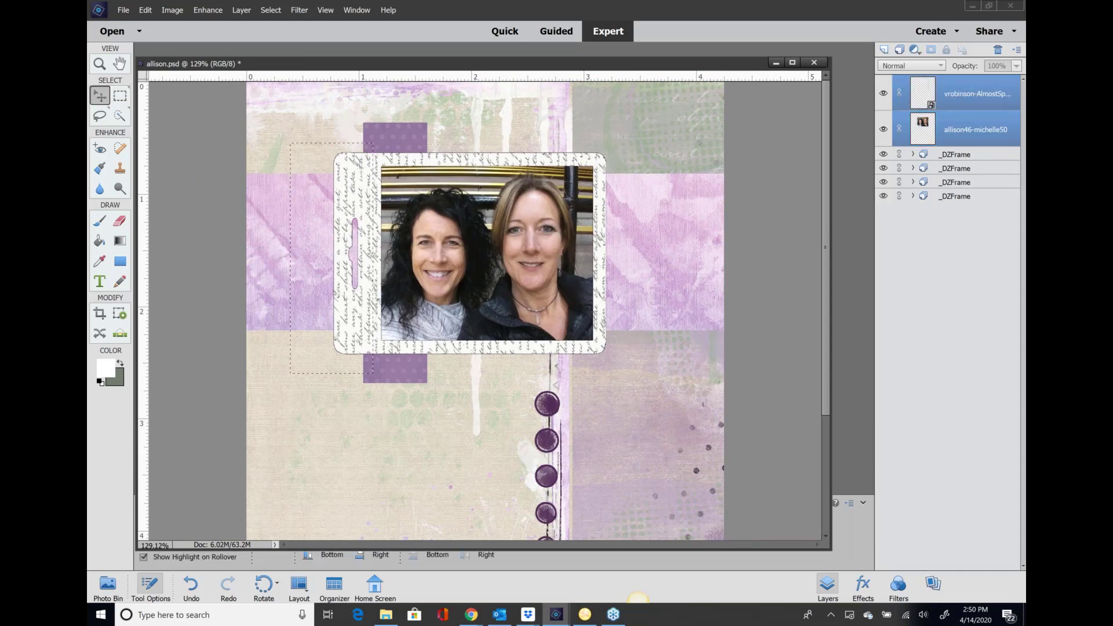
drag(606, 153, 606, 184)
drag(481, 234, 486, 230)
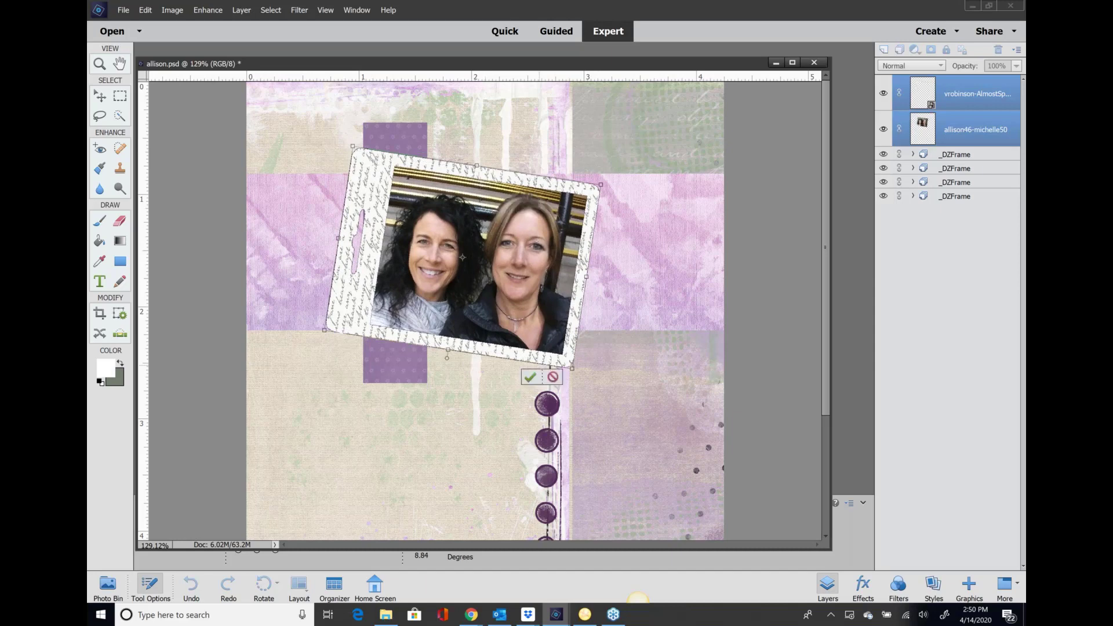
click(529, 378)
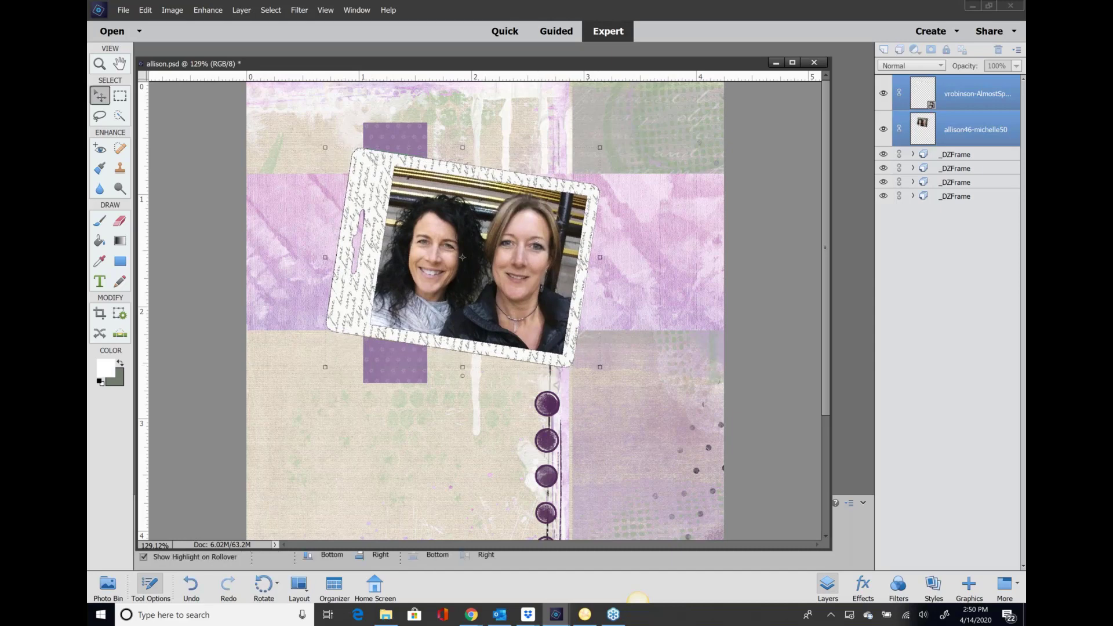
scroll(485, 311, up, 2)
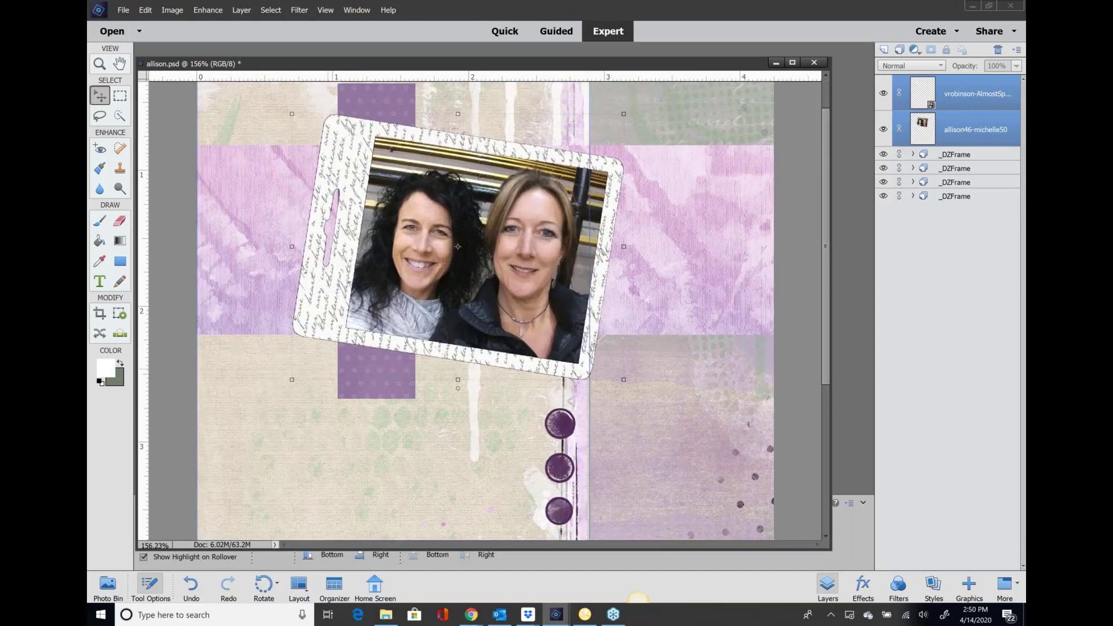
scroll(459, 247, up, 1)
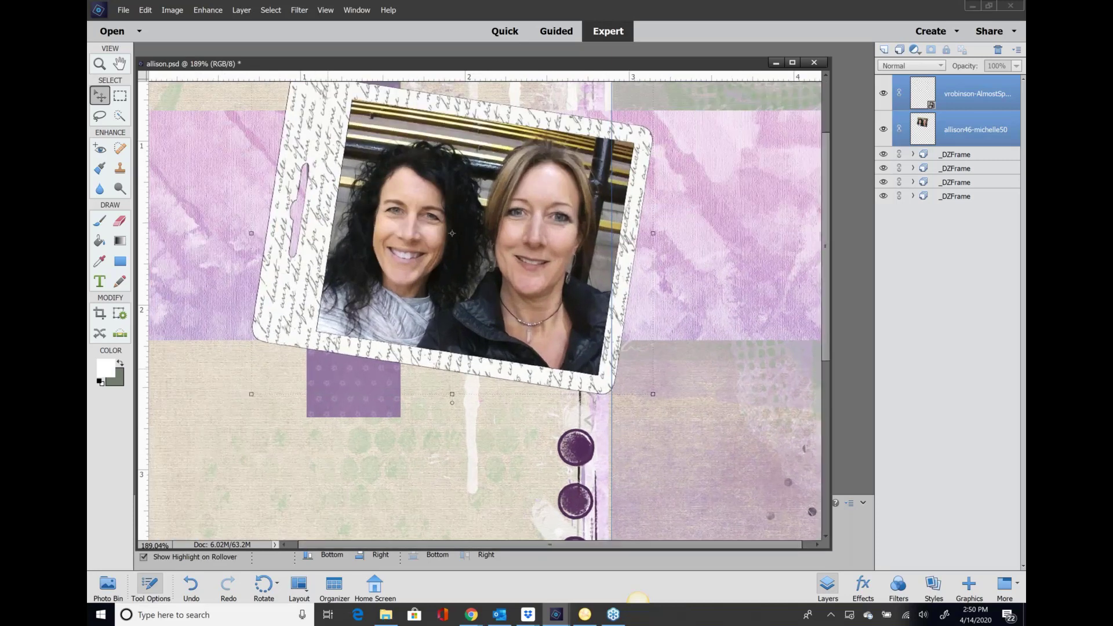
click(481, 413)
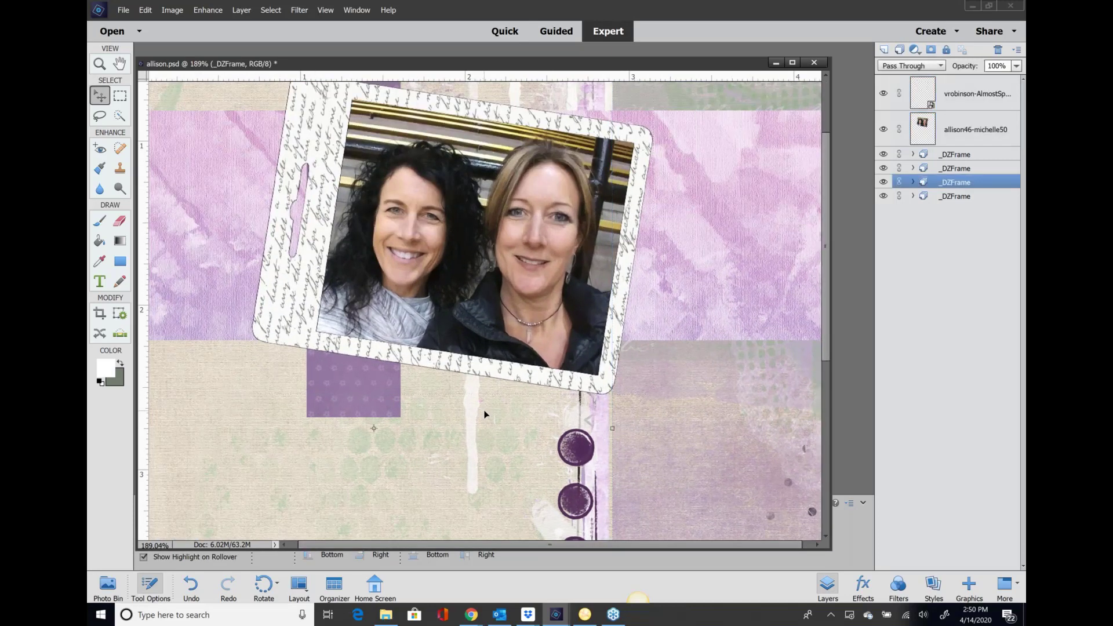
- Add a drop shadow to the selected beige paper layer with size 59 px, distance 57 px and opacity 84%
scroll(474, 439, down, 1)
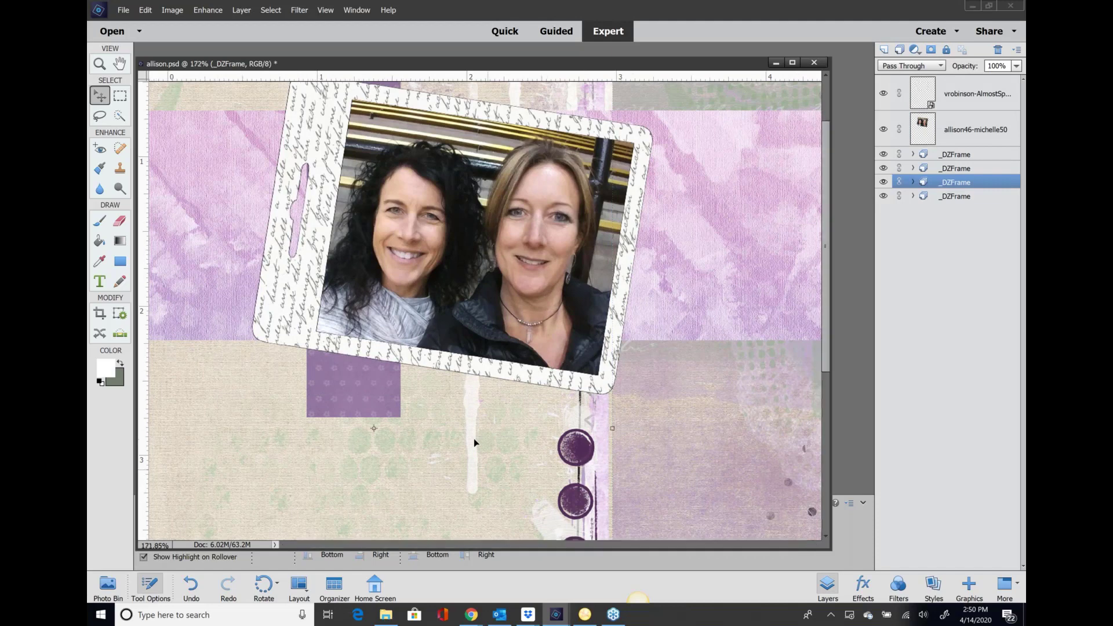
click(241, 10)
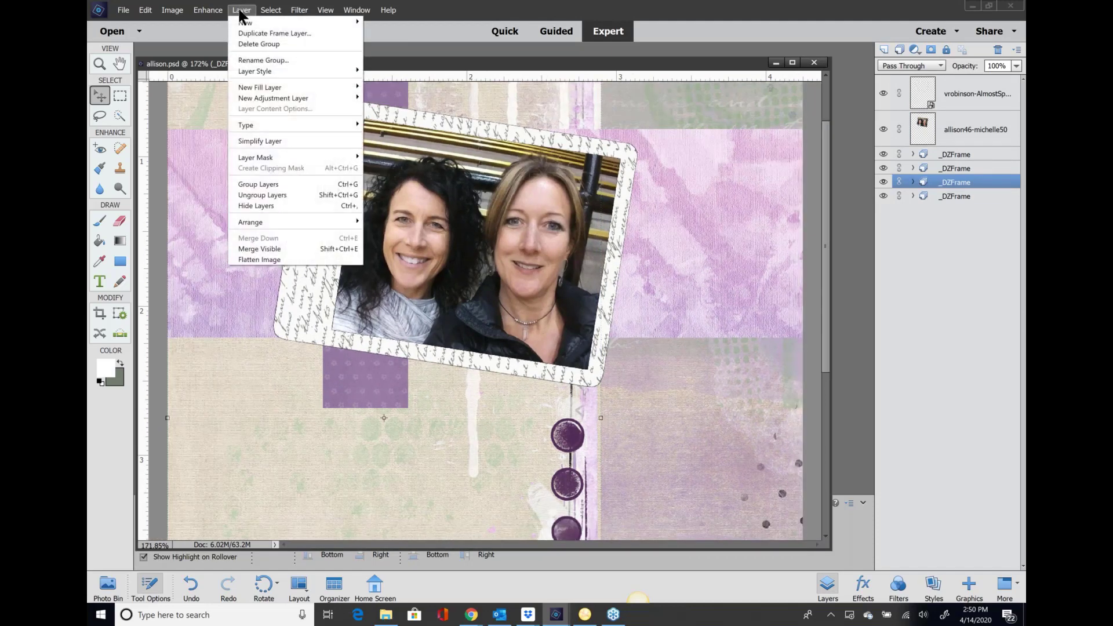
mouse_move(247, 165)
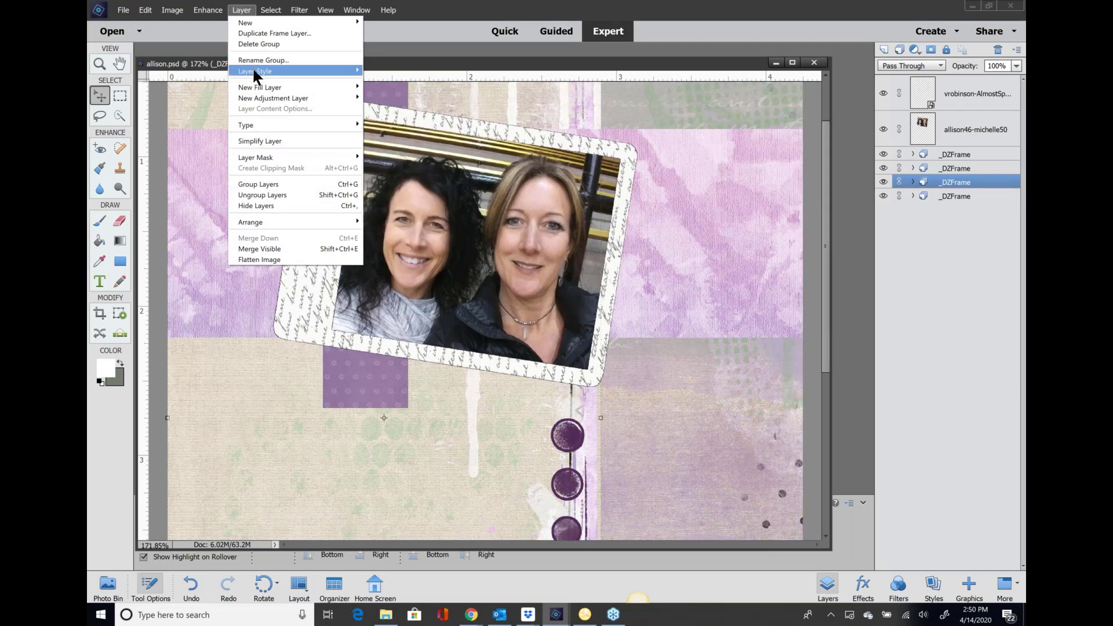
mouse_move(360, 70)
click(394, 70)
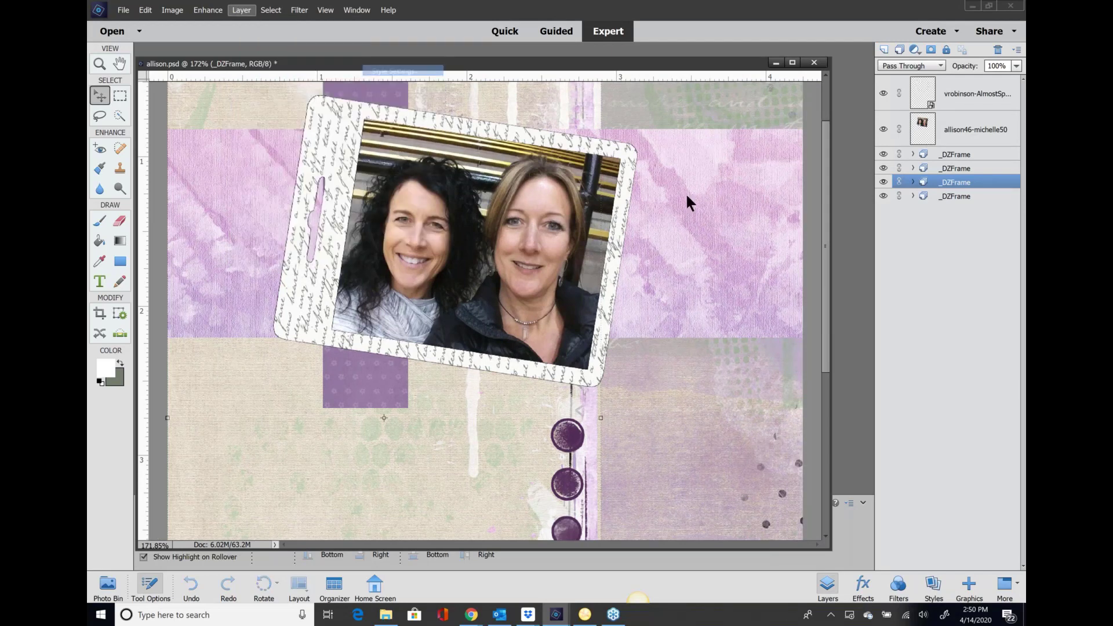
click(316, 169)
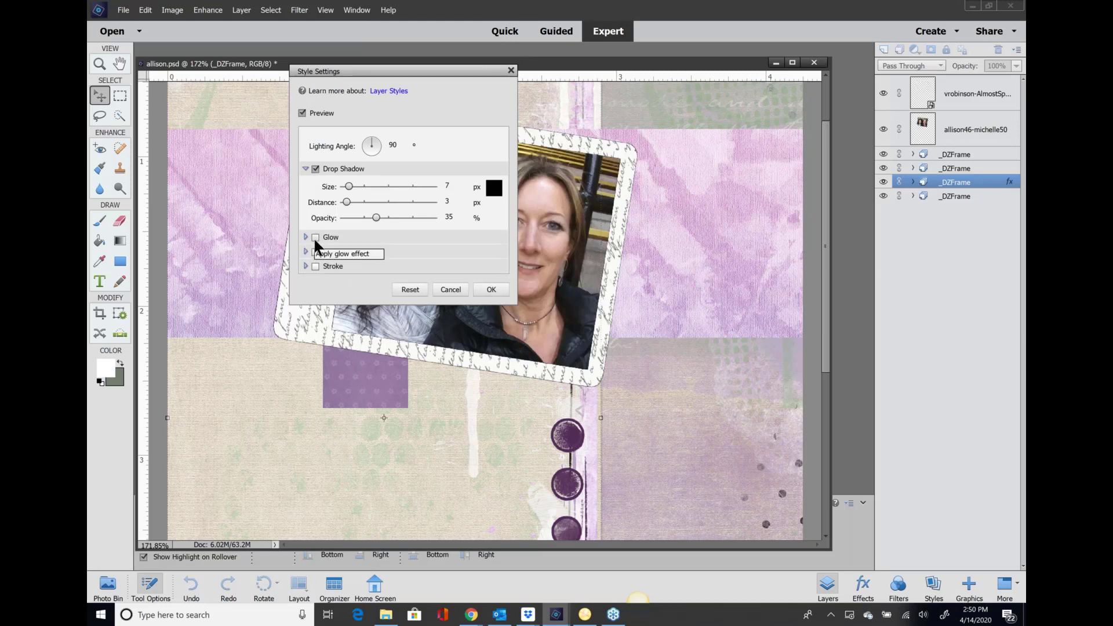
drag(348, 185, 409, 217)
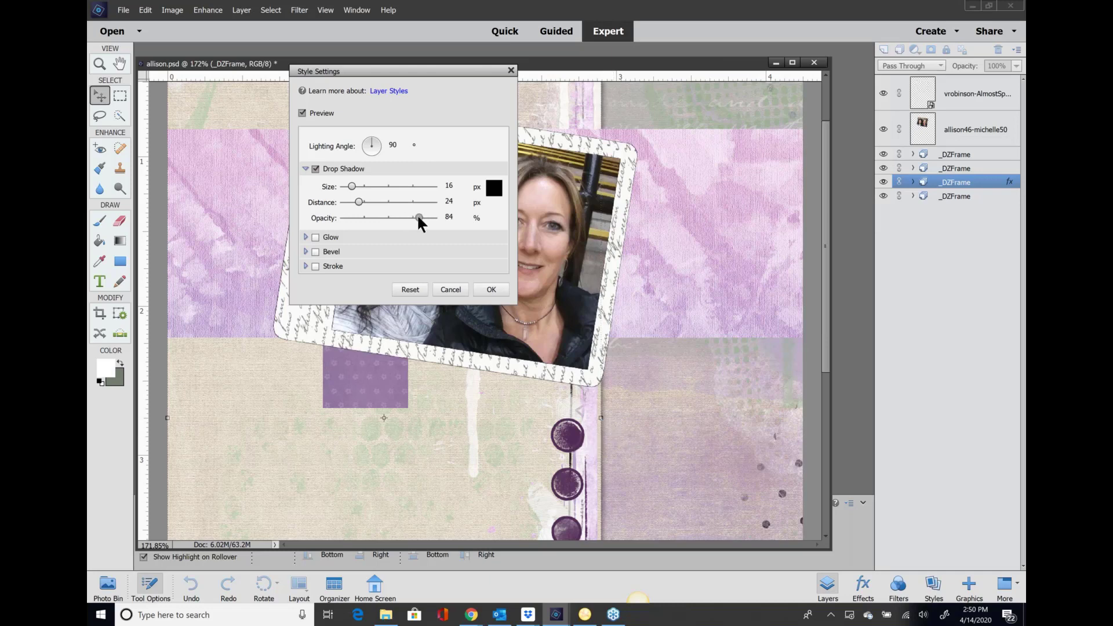
mouse_move(357, 201)
mouse_down()
mouse_move(368, 199)
mouse_move(349, 186)
mouse_up()
click(361, 187)
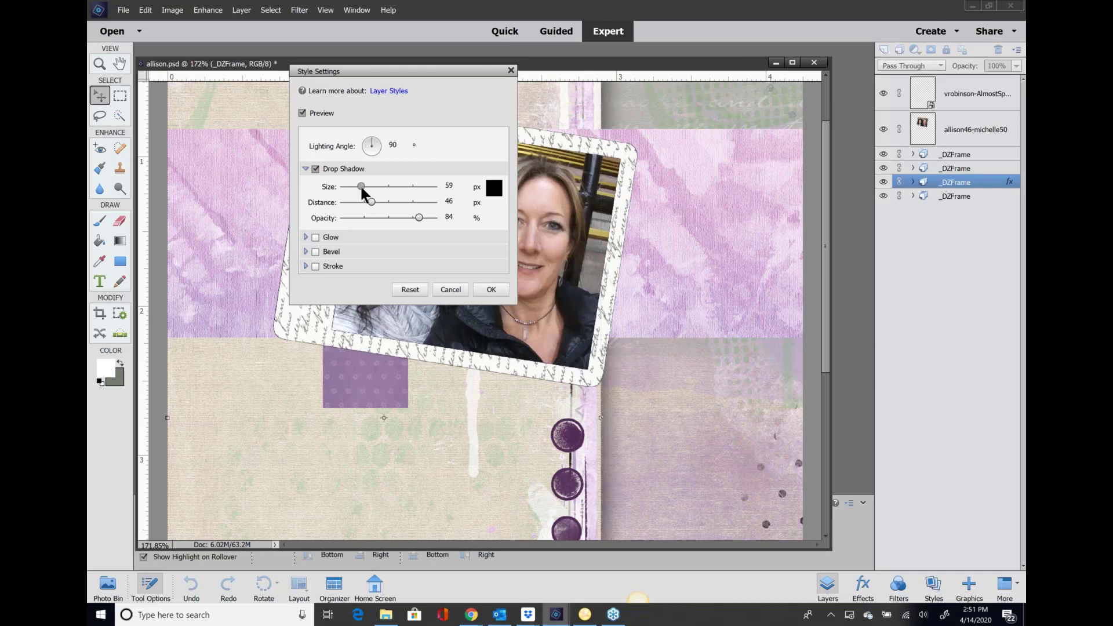
drag(372, 202, 376, 203)
click(489, 290)
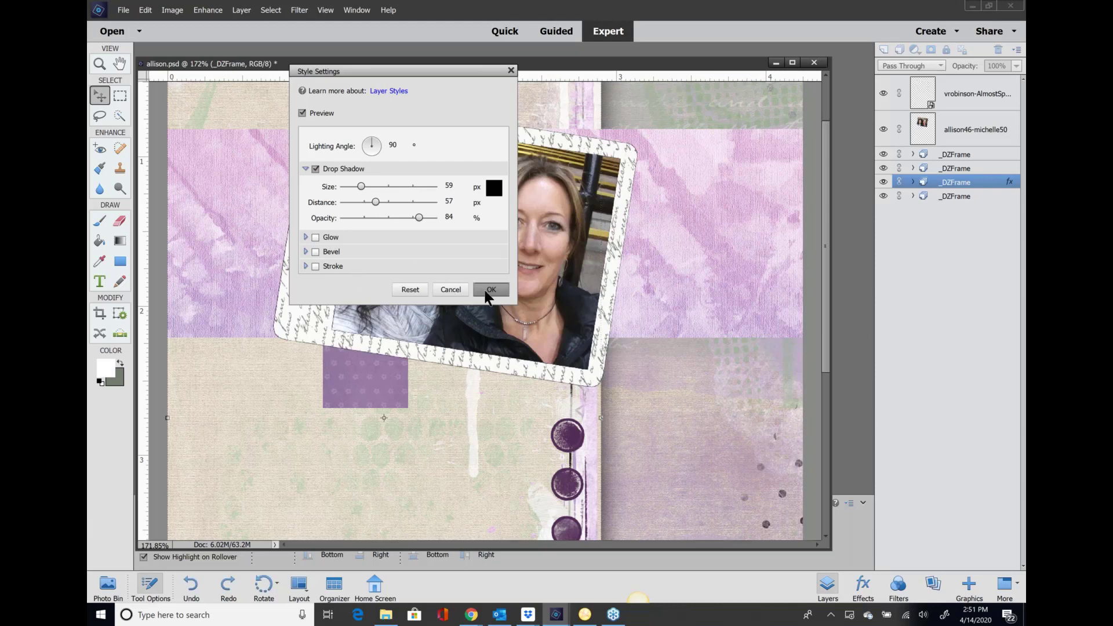
- Add a drop shadow to the script-patterned photo frame and set its lighting angle to 135°
scroll(485, 311, down, 2)
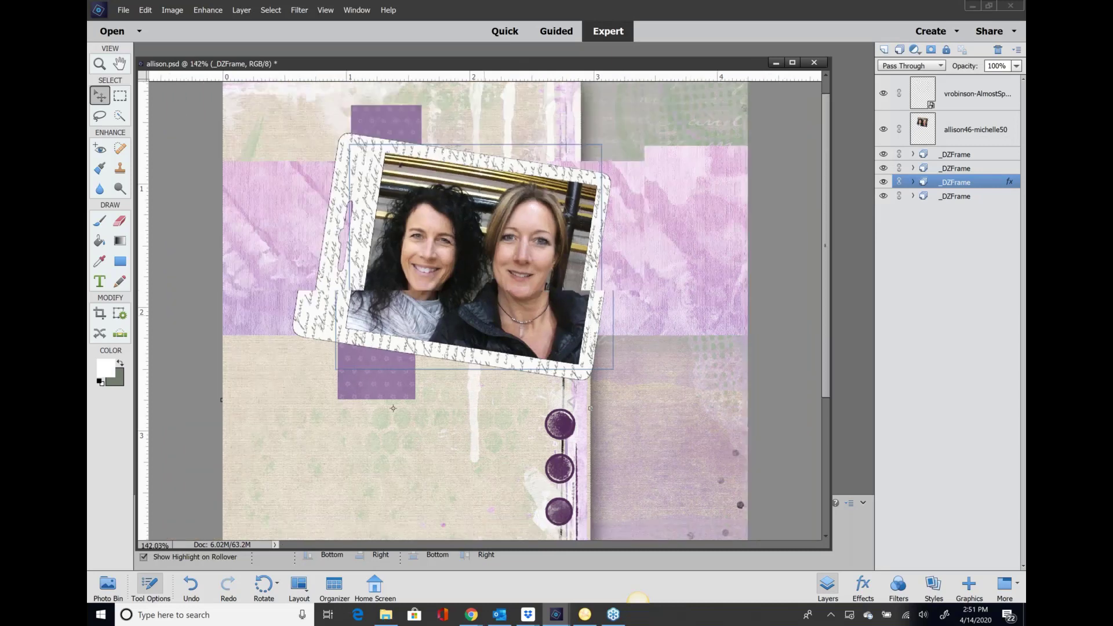
scroll(485, 311, down, 2)
click(753, 225)
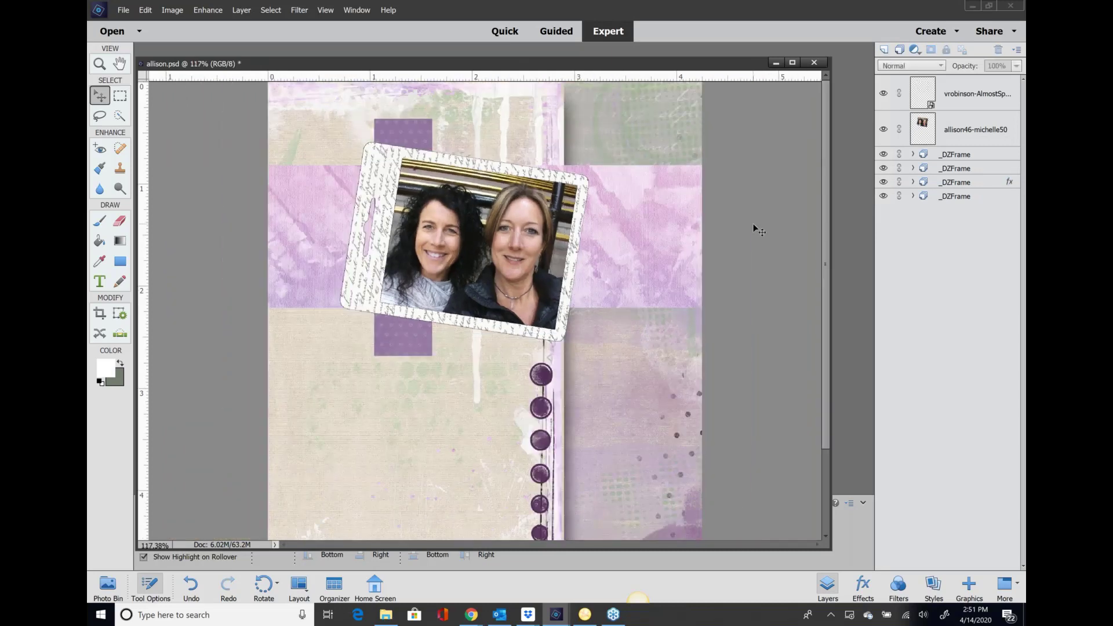
click(355, 299)
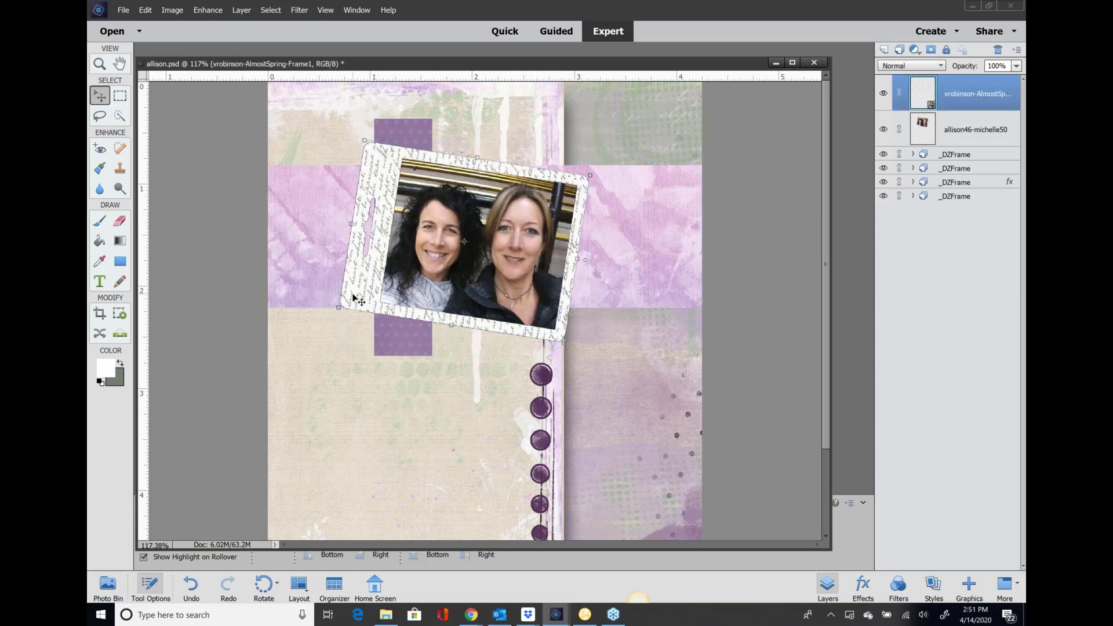
scroll(354, 300, up, 2)
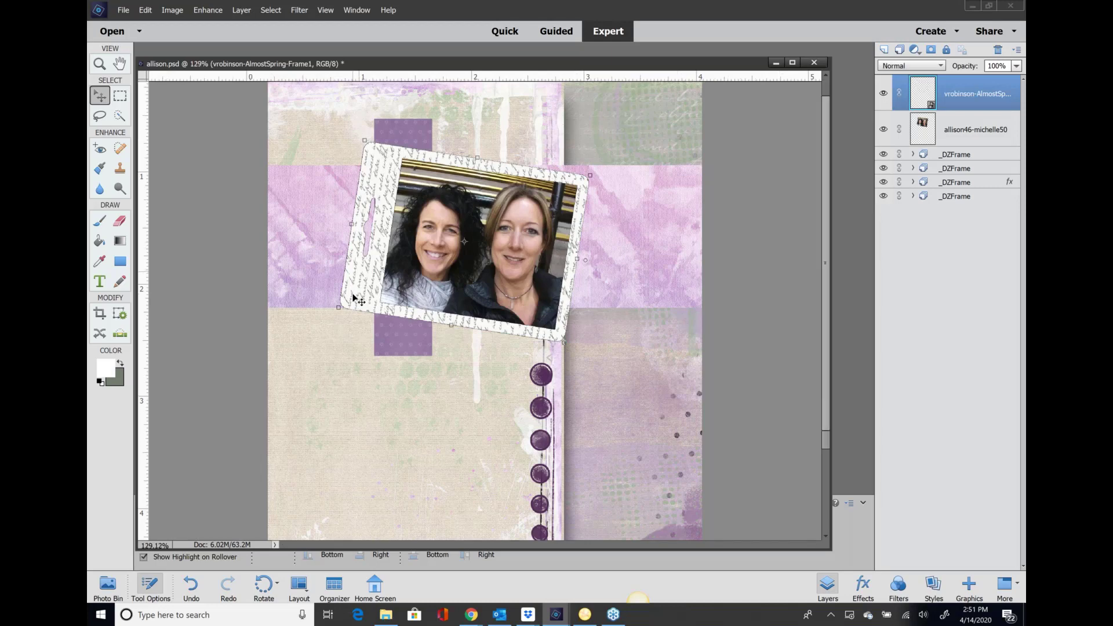
scroll(355, 299, up, 1)
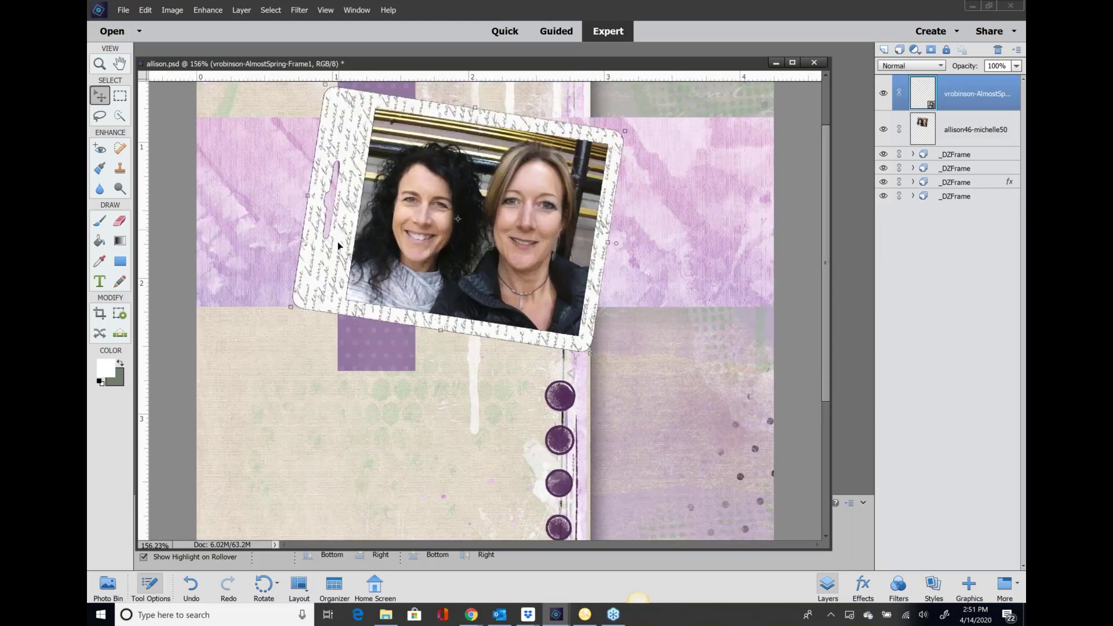
click(239, 10)
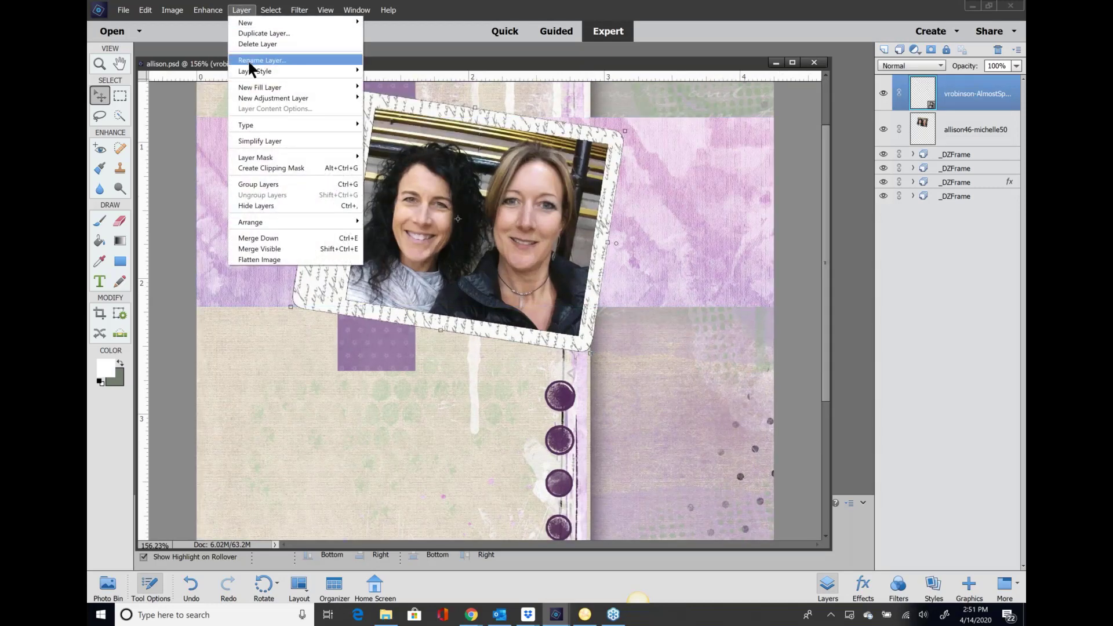
click(377, 71)
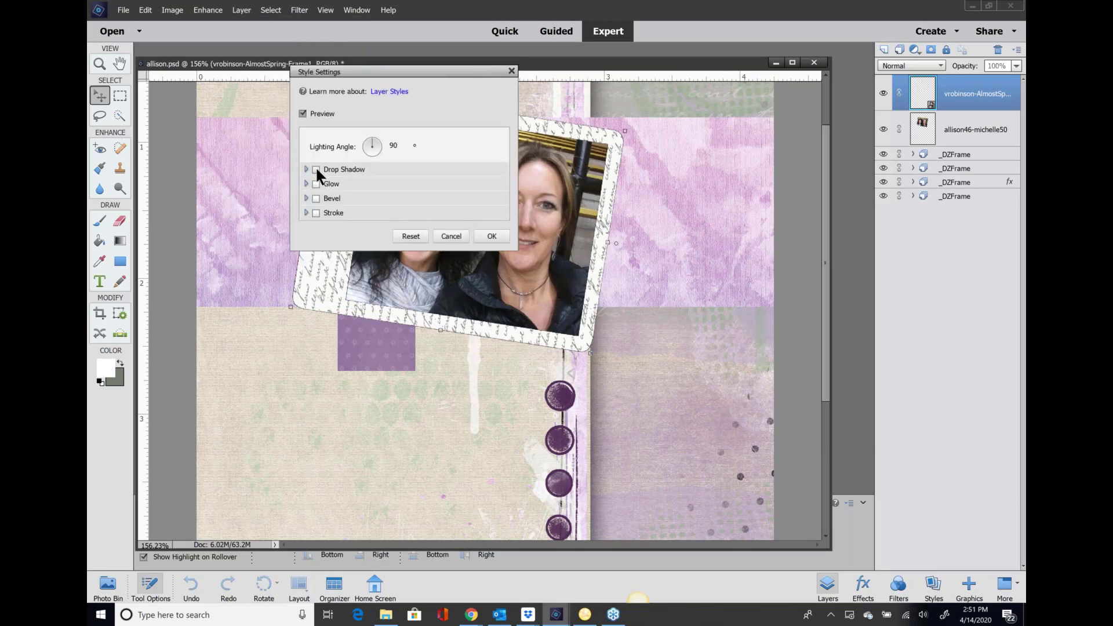
click(316, 169)
click(370, 139)
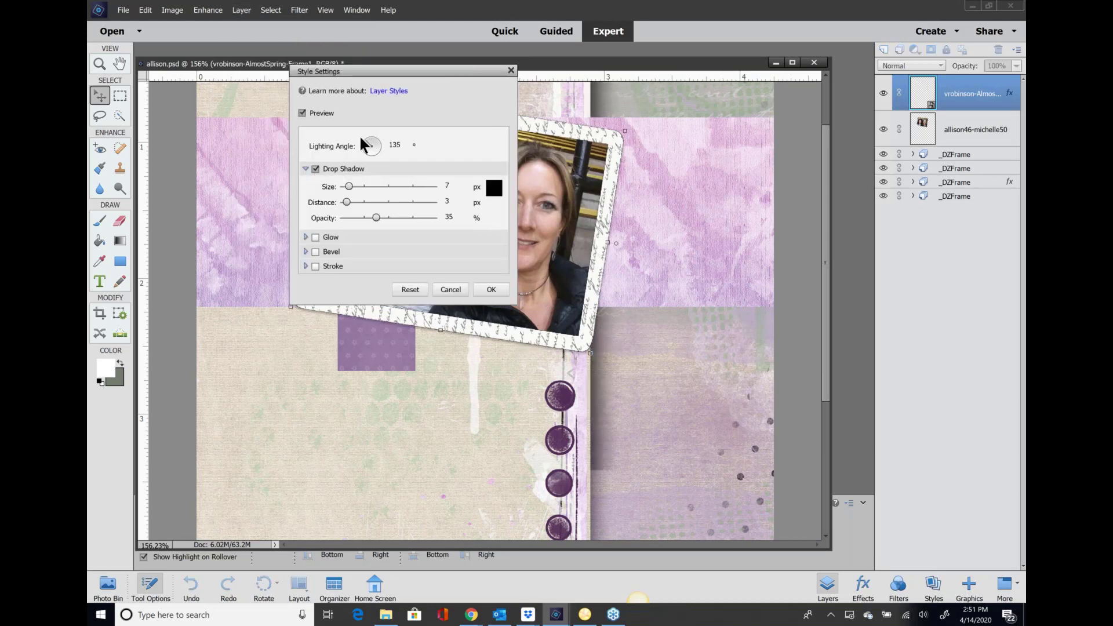